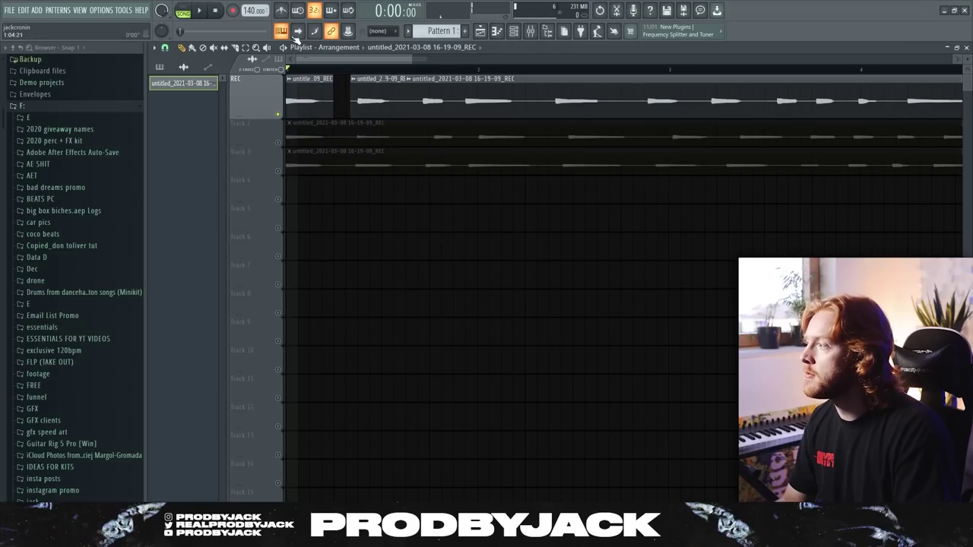
Step: Play back the vocal takes twice to review the top recording
key(space)
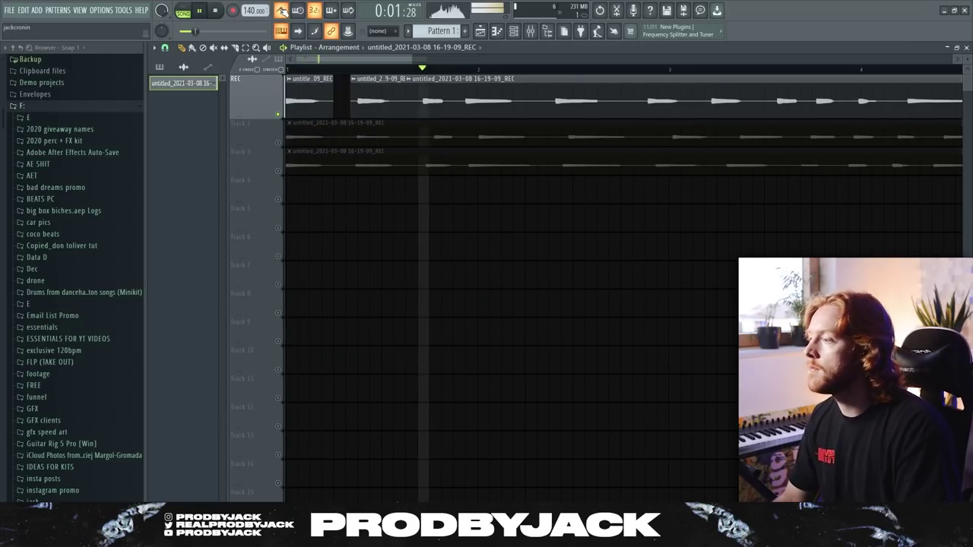
key(space)
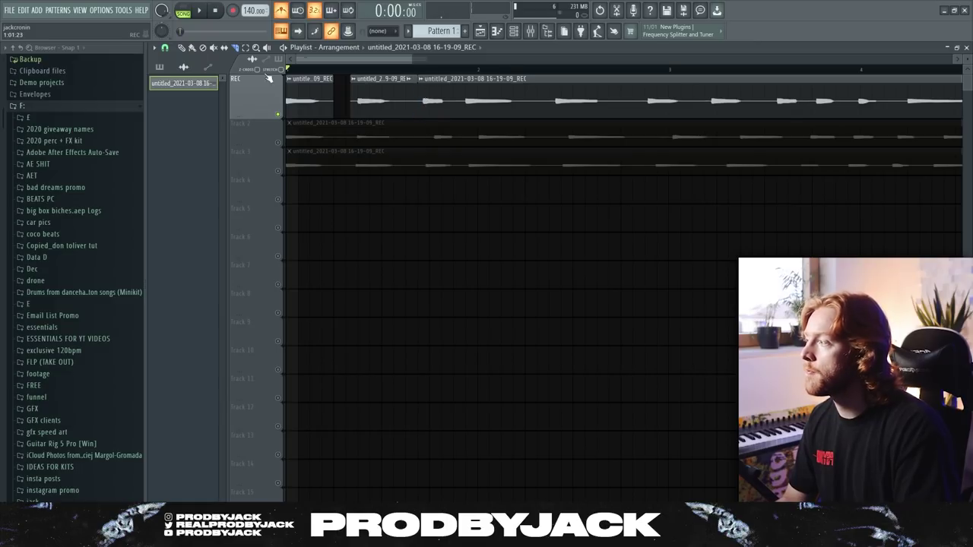
scroll(431, 101, down, 2)
key(space)
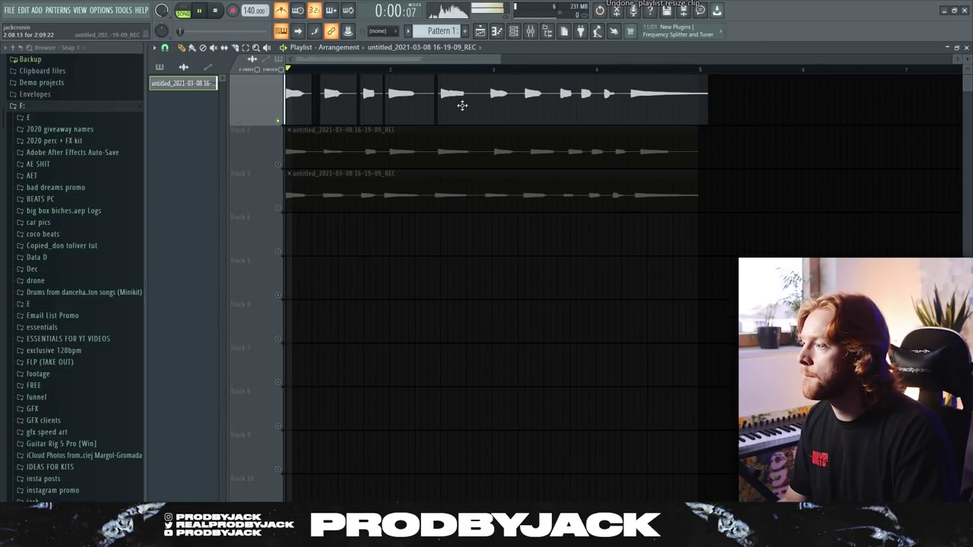
scroll(443, 126, up, 2)
scroll(458, 126, up, 2)
scroll(459, 126, down, 3)
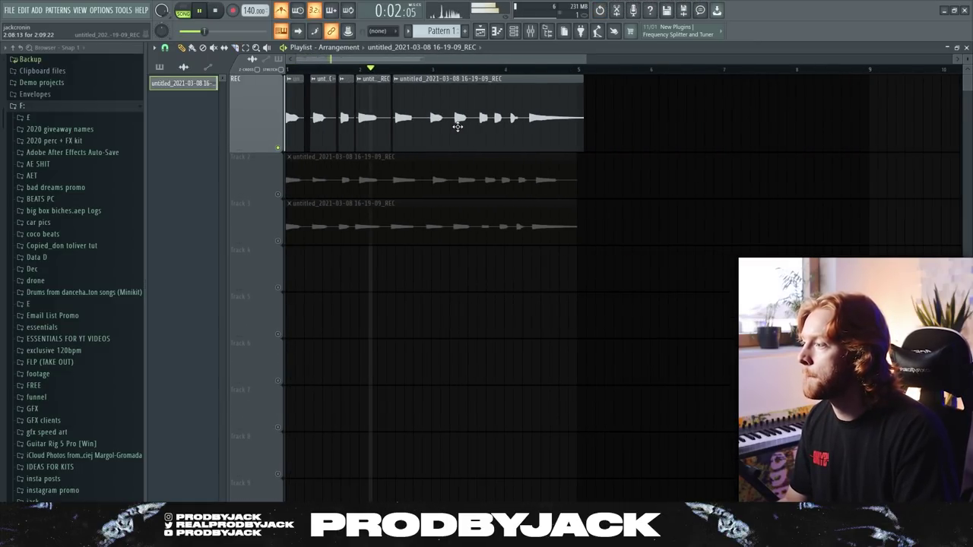
key(space)
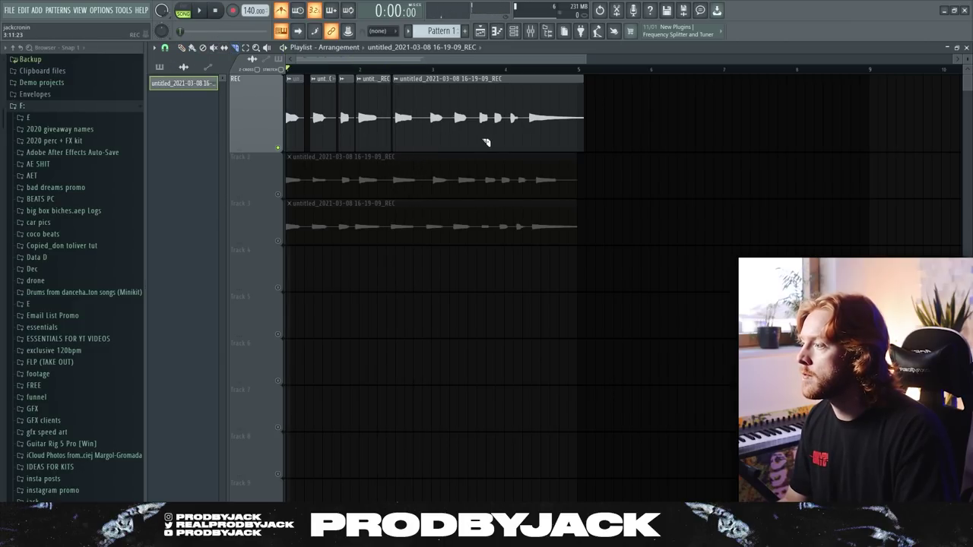
Step: Shorten the top vocal clip to end near bar 5, then play back the chops
scroll(410, 117, up, 3)
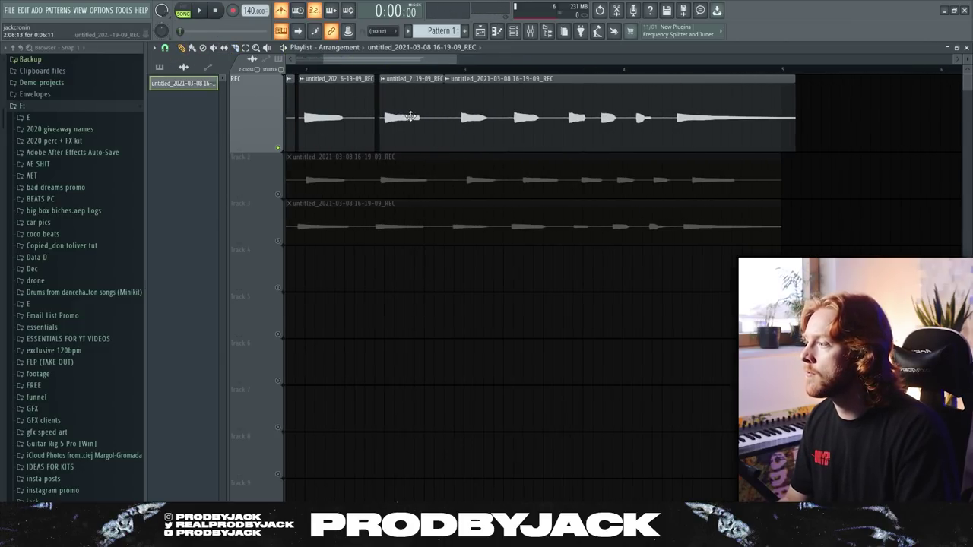
drag(793, 129, 777, 129)
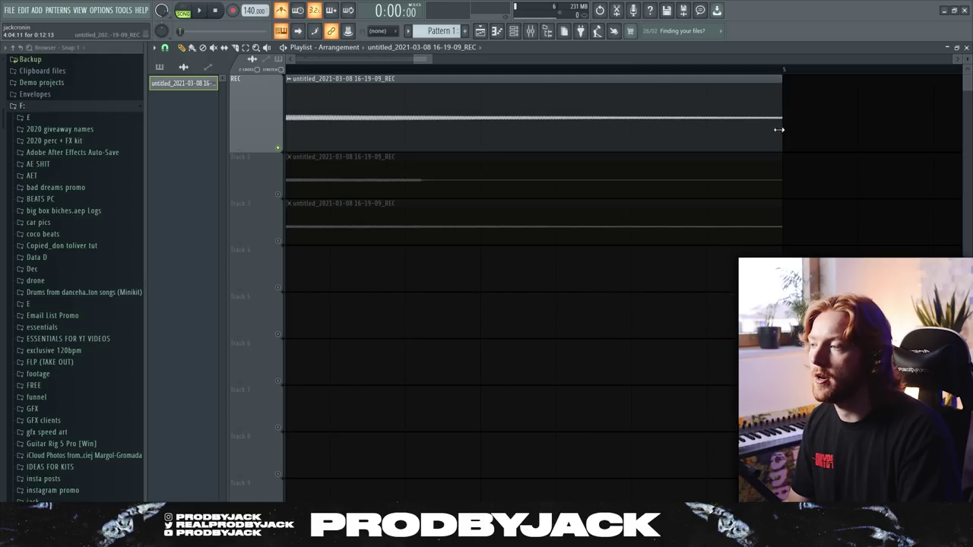
scroll(731, 149, up, 1)
scroll(730, 149, down, 1)
key(space)
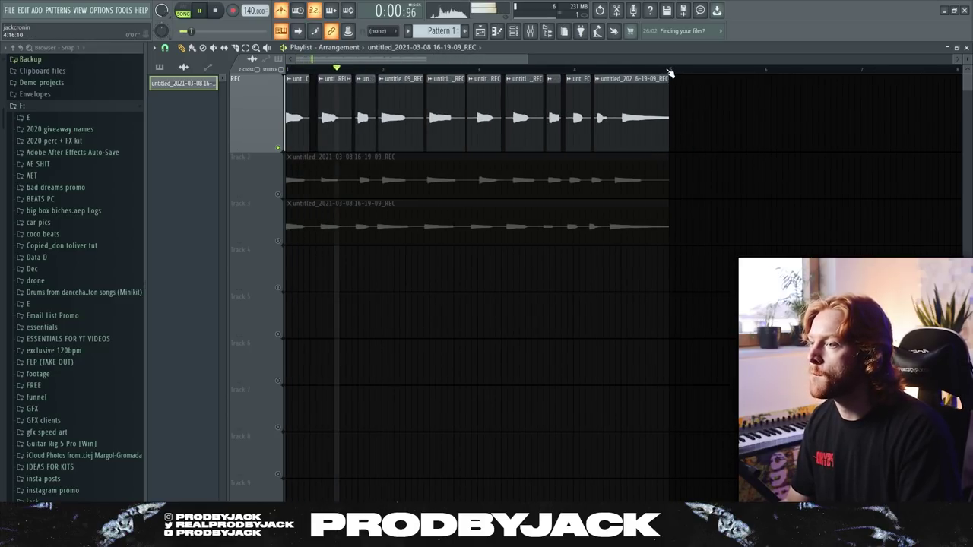
Step: Select bars 1–5, arm the REC mixer insert and render it to a WAV file
drag(669, 74, 332, 86)
click(474, 225)
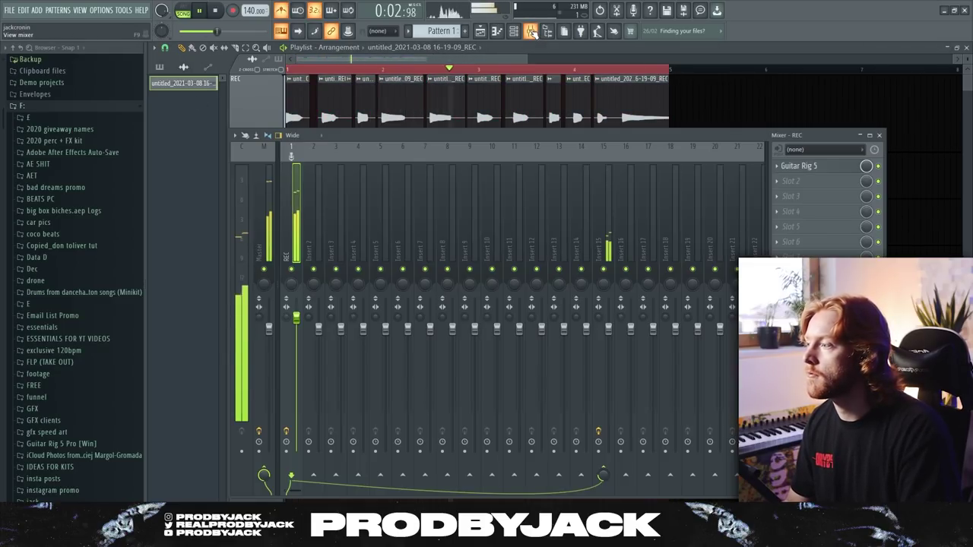
key(F9)
click(286, 452)
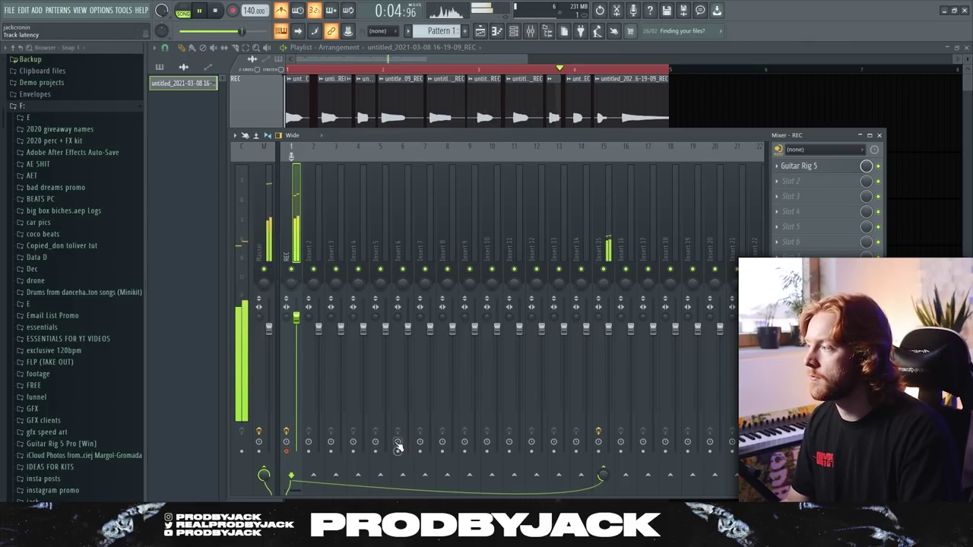
key(alt+r)
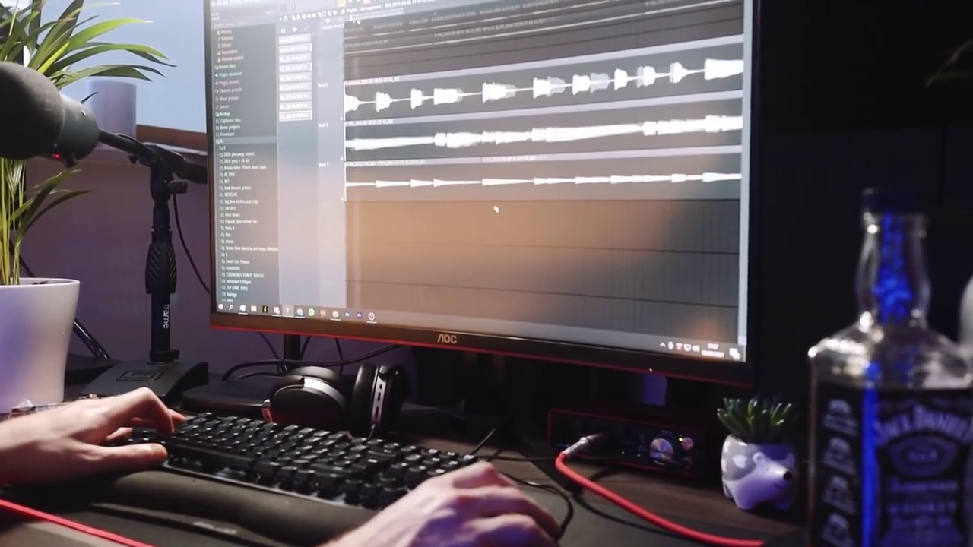
Step: Scroll the view up to bring insert 6's empty effects chain into view
scroll(537, 205, up, 2)
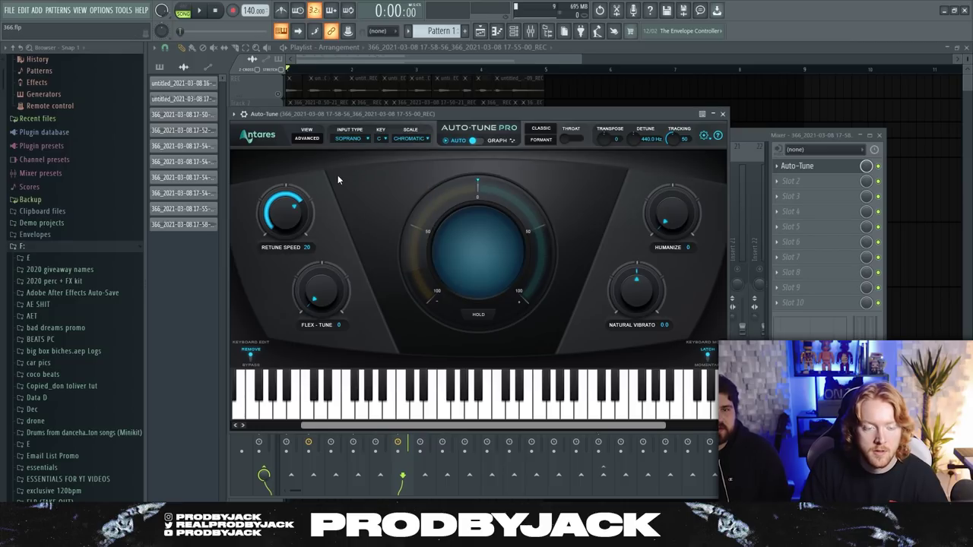
Step: Keep Auto-Tune on Soprano input, enable Classic mode, show Advanced view and play the song
click(348, 139)
click(338, 137)
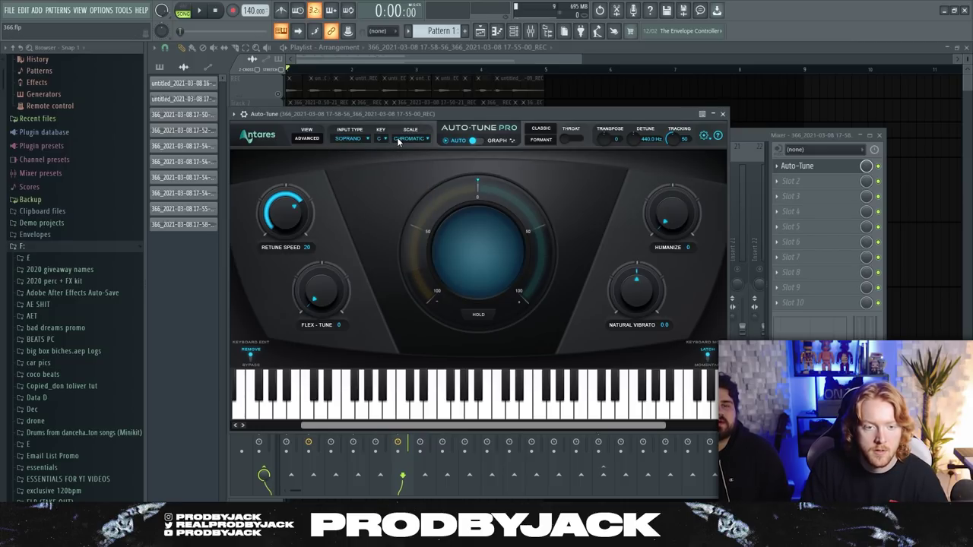
click(542, 129)
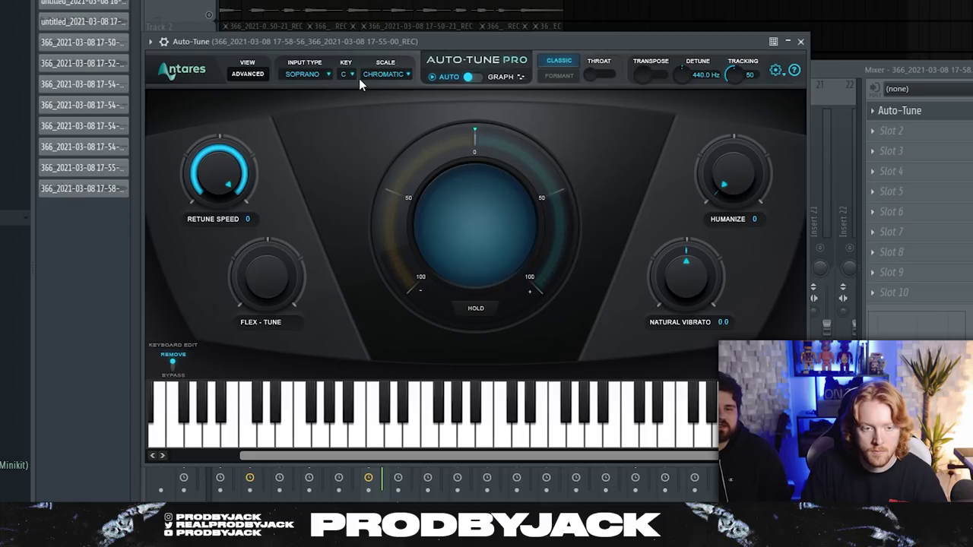
click(248, 74)
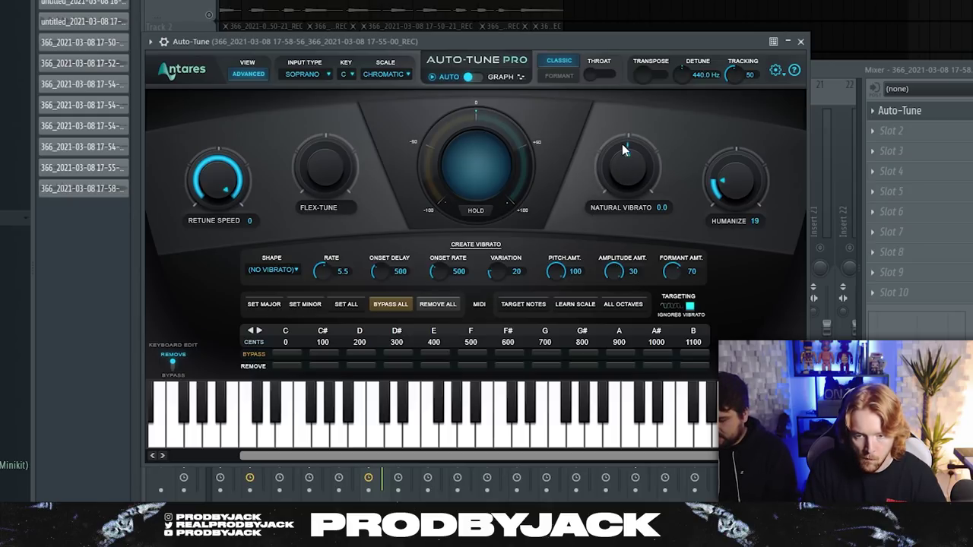
click(200, 11)
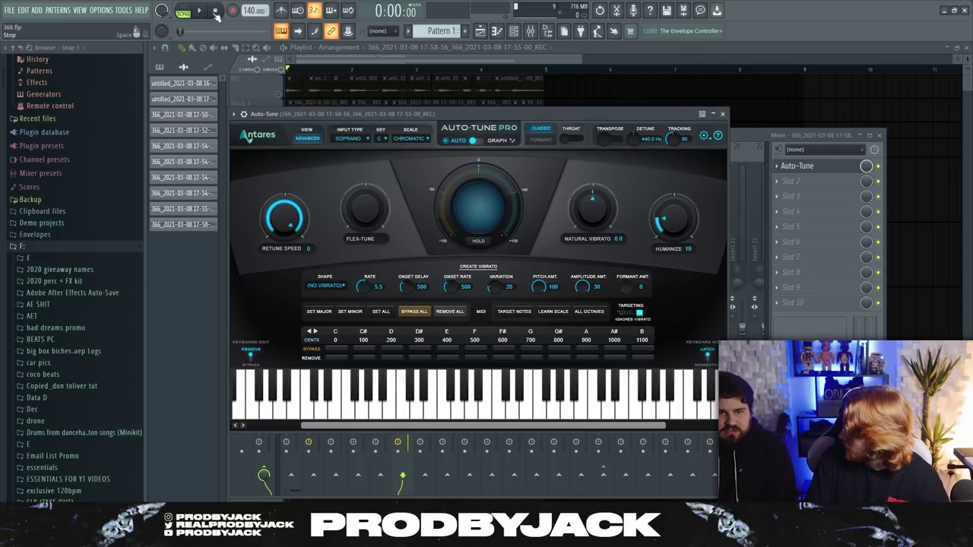
Step: Close Auto-Tune, bring up the mixer, unsolo the vocal insert and select insert 5
click(723, 115)
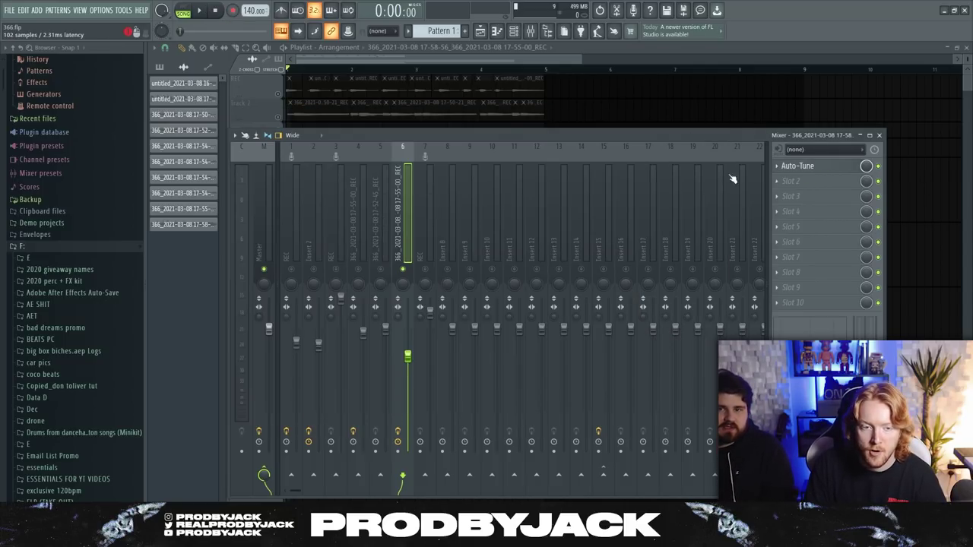
click(796, 166)
click(500, 83)
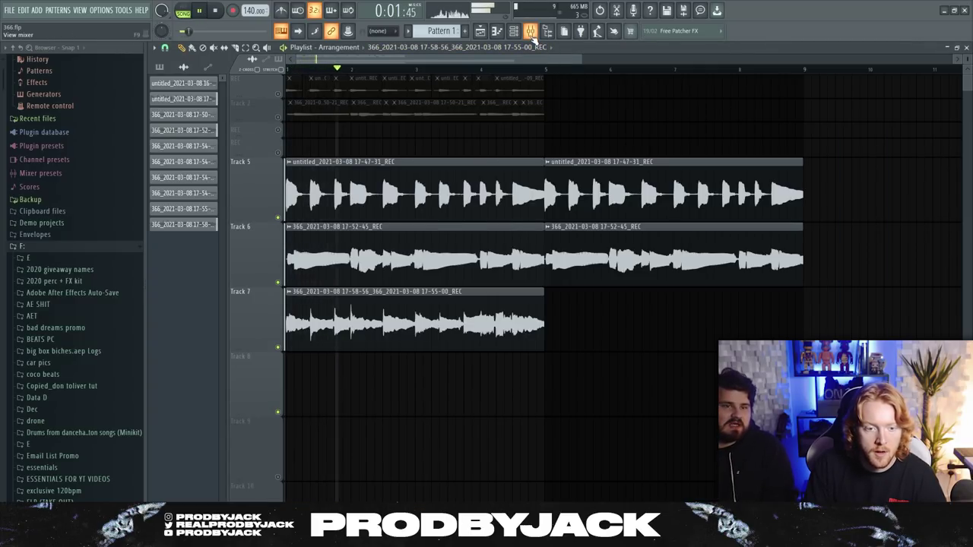
click(531, 33)
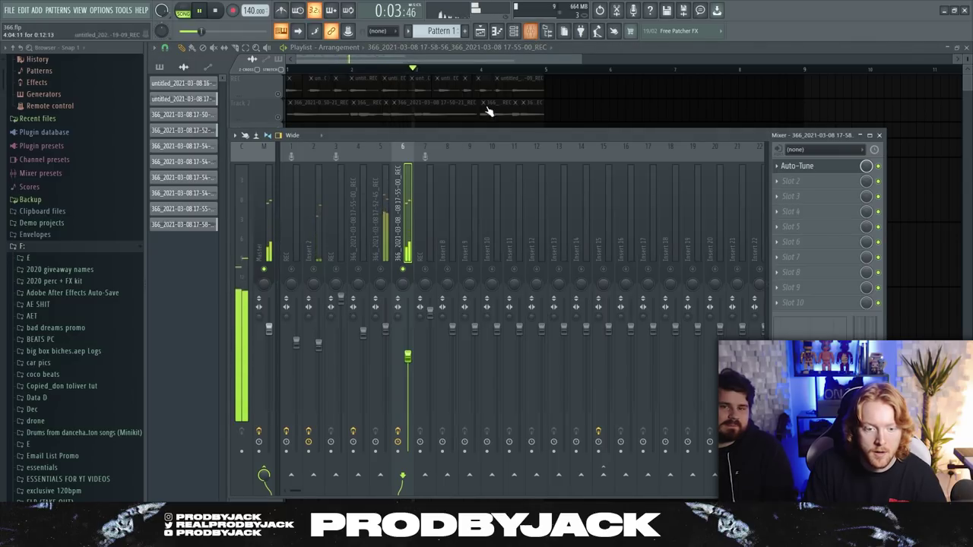
right_click(404, 269)
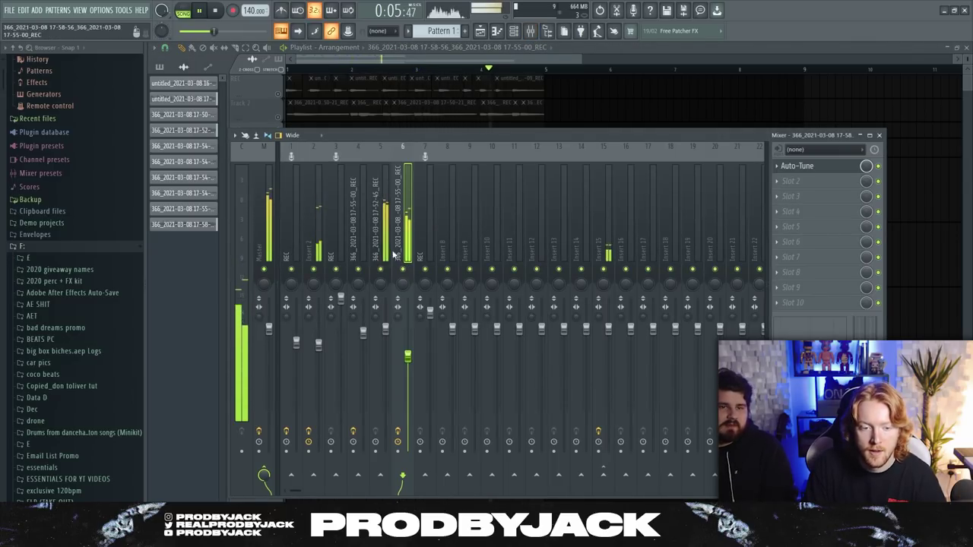
click(389, 259)
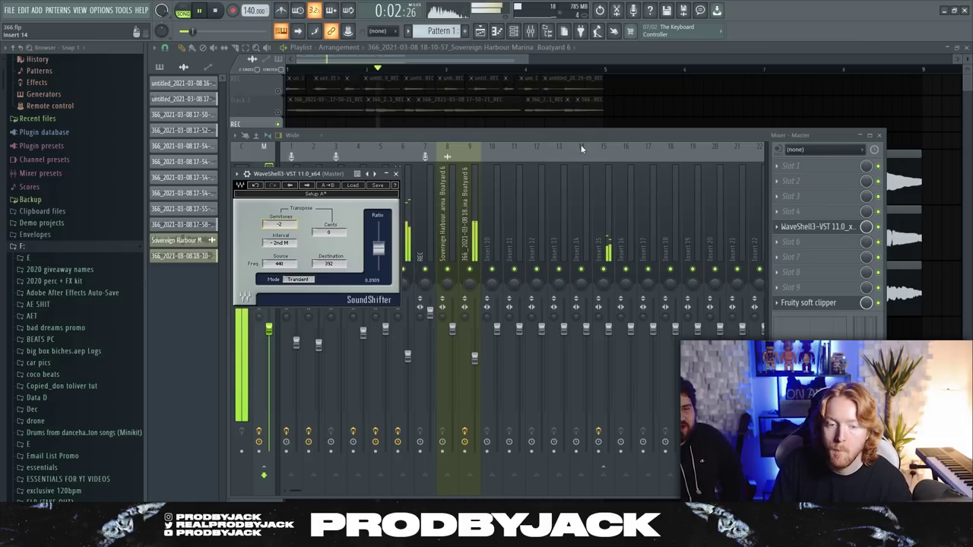
Step: Close the SoundShifter window and dismiss the audio clip settings
click(396, 174)
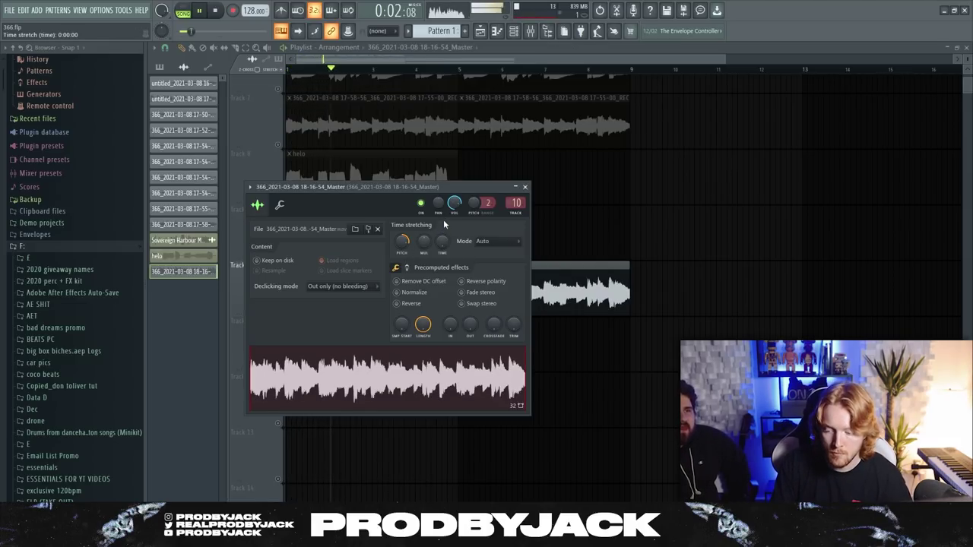
key(Escape)
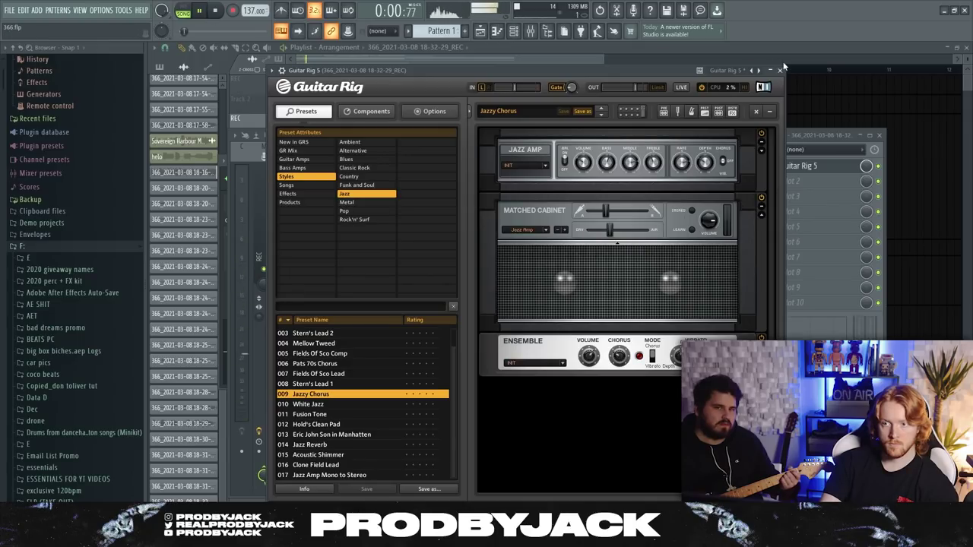
Step: Close Guitar Rig, lower insert 12's fader to 81% (-4.5 dB) and hide the mixer
click(780, 70)
drag(545, 337, 544, 355)
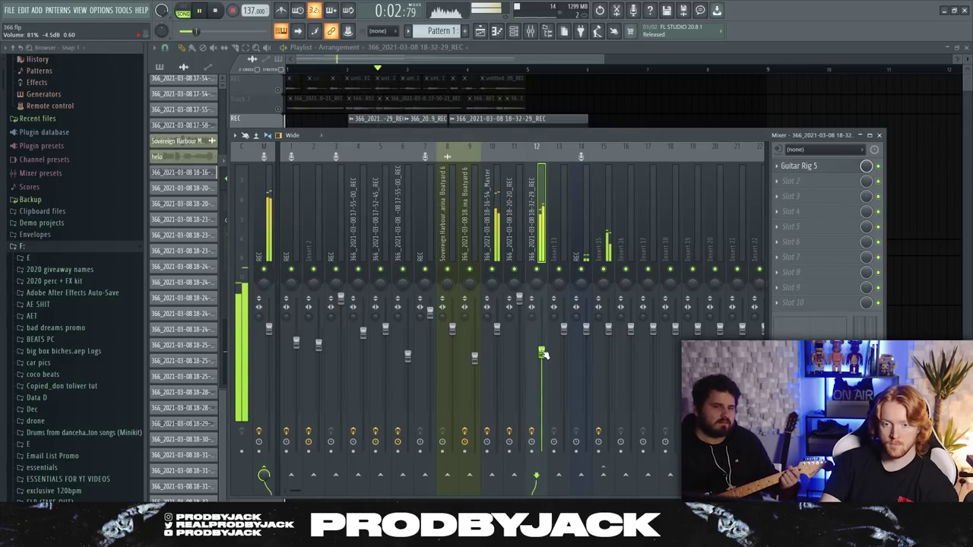
key(F9)
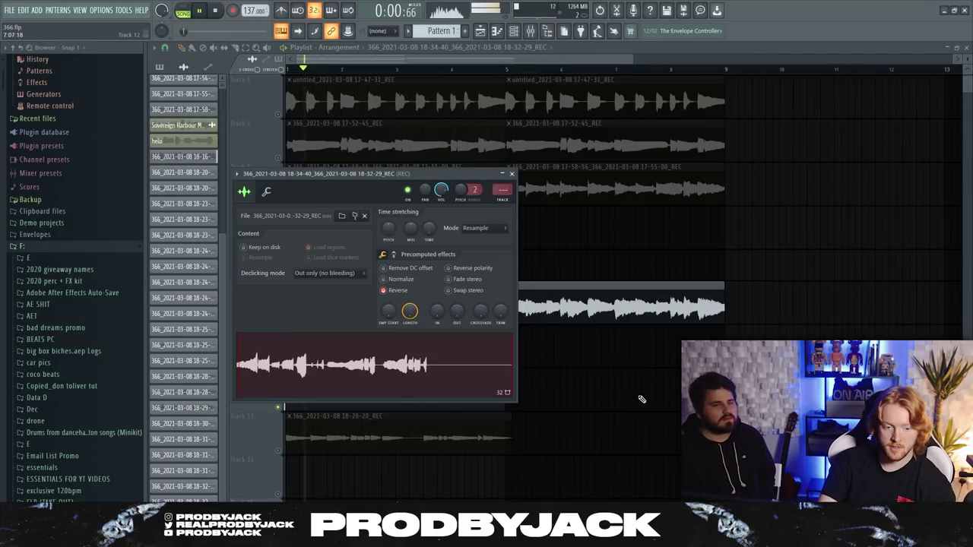
Step: Close the reversed clip's settings, bring up the mixer, then close Valhalla Supermassive
key(Escape)
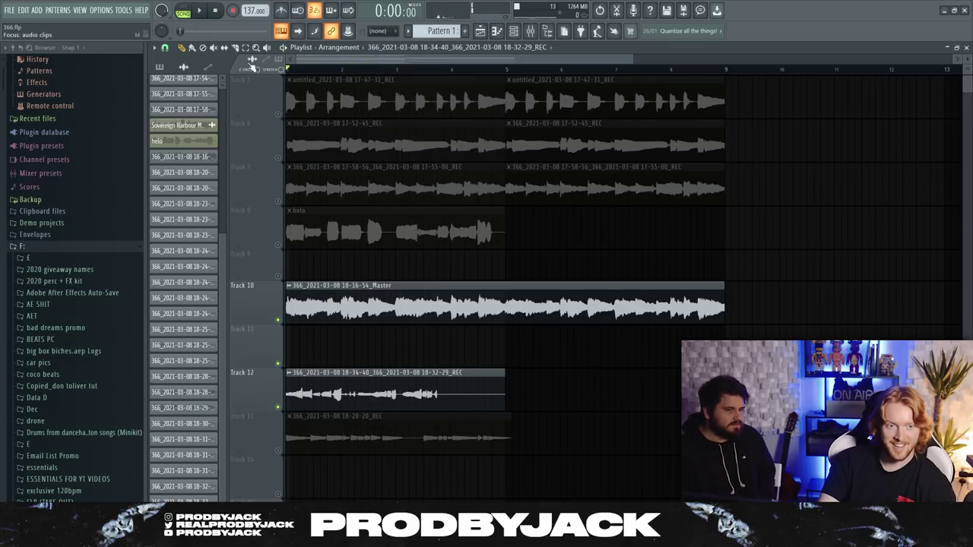
key(F9)
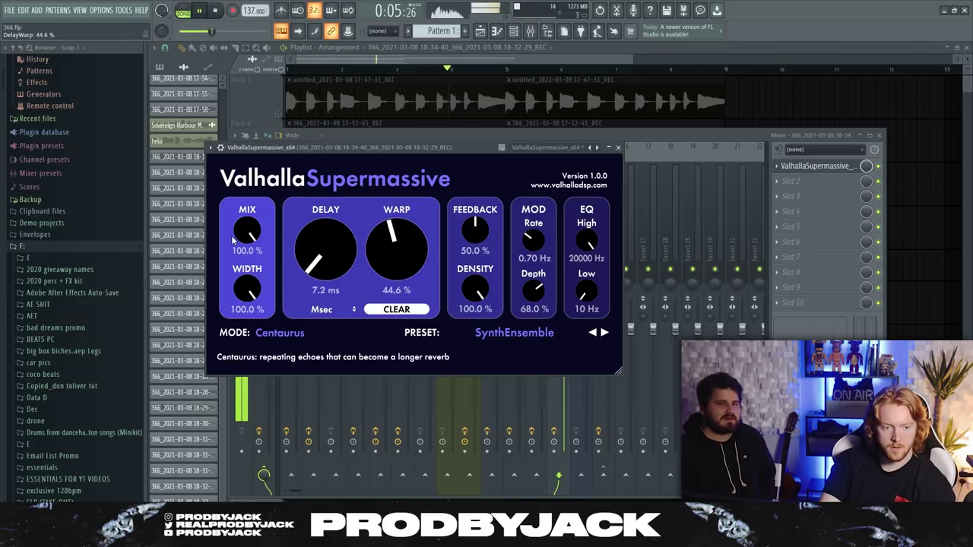
click(618, 148)
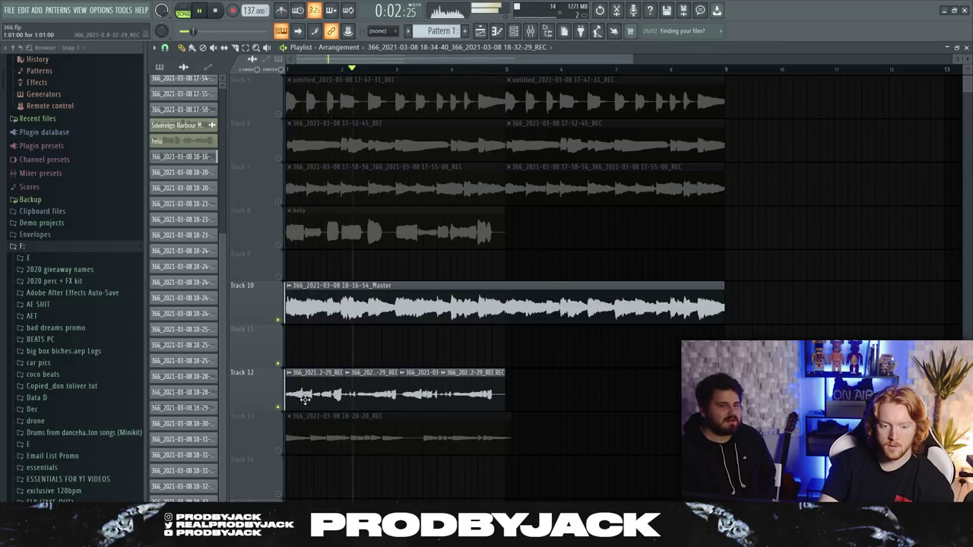
Step: Stop playback and set the reversed clip's declicking to Smooth (bleeding)
key(space)
scroll(366, 405, up, 3)
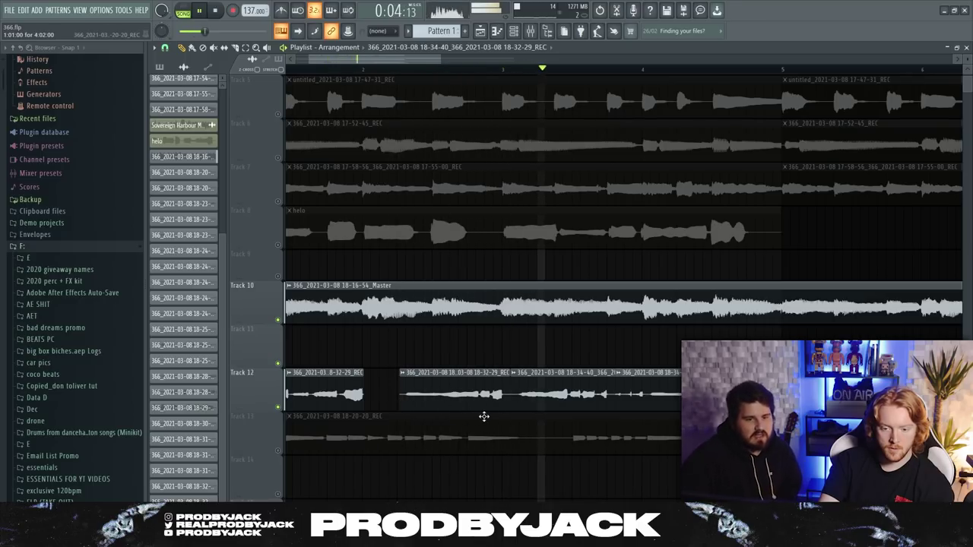
key(space)
scroll(501, 403, up, 3)
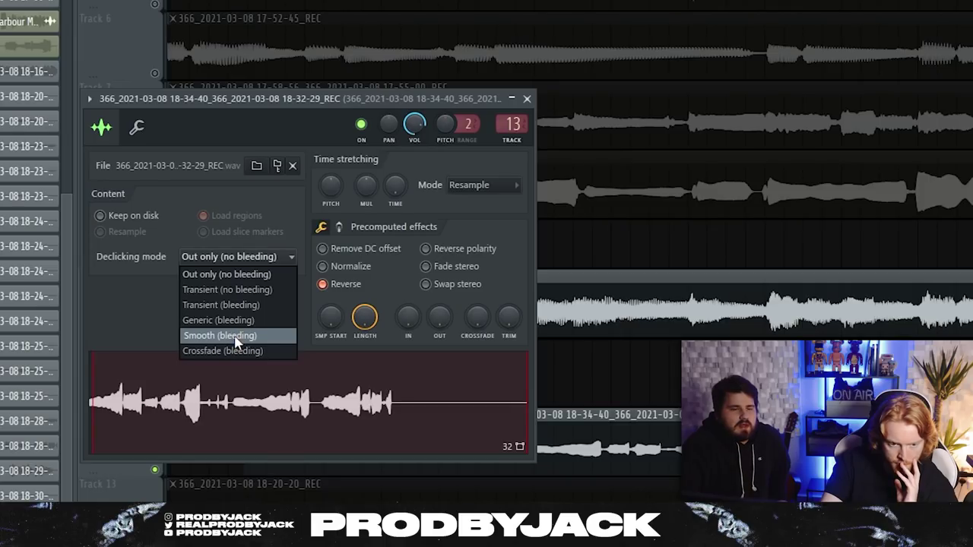
click(236, 335)
key(Escape)
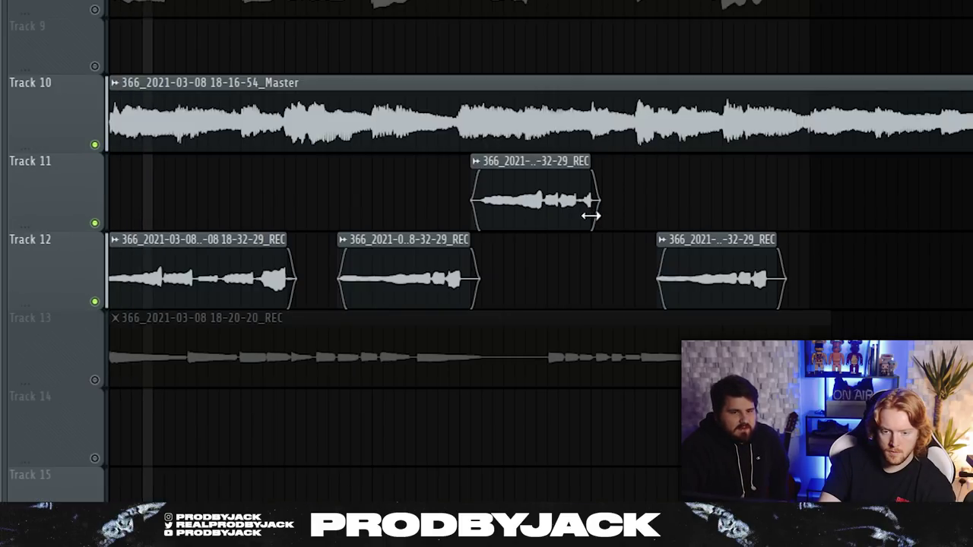
Step: Move a Track 11 chop onto Track 12, trim the last chop and slide others later
drag(586, 217, 647, 300)
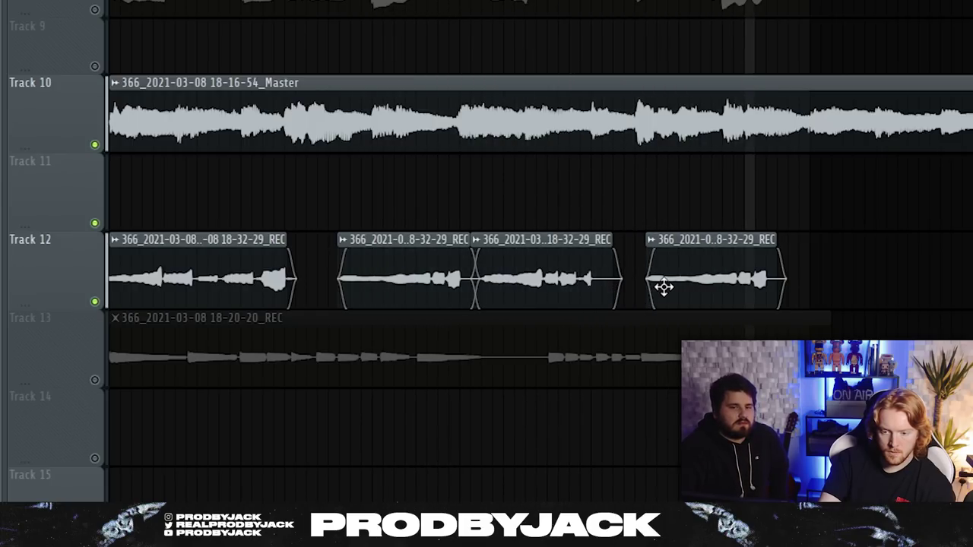
drag(647, 289, 735, 289)
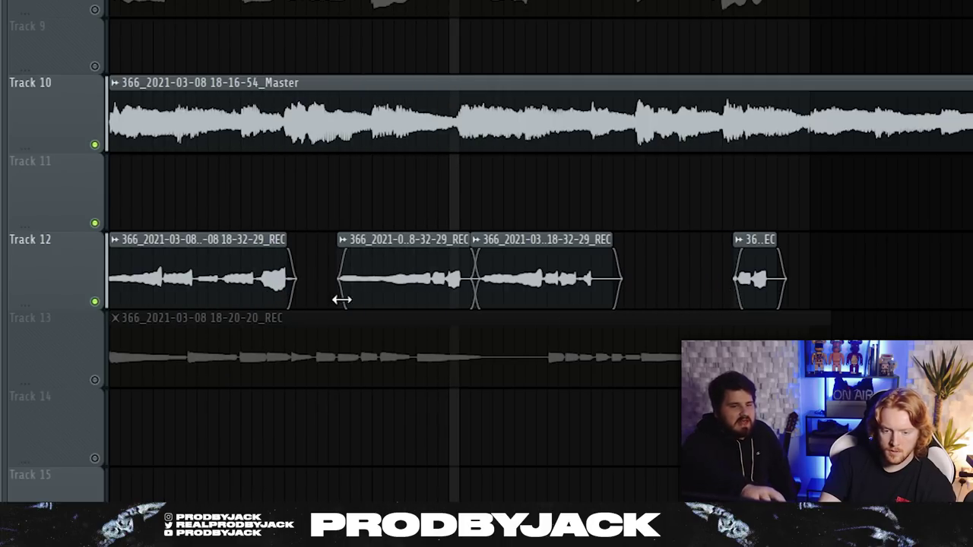
drag(502, 285, 435, 292)
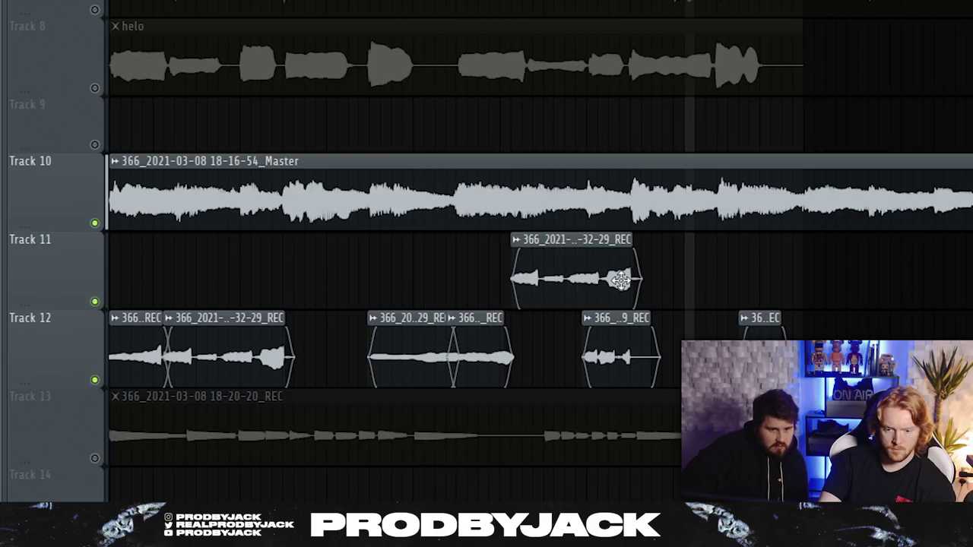
drag(614, 346, 658, 347)
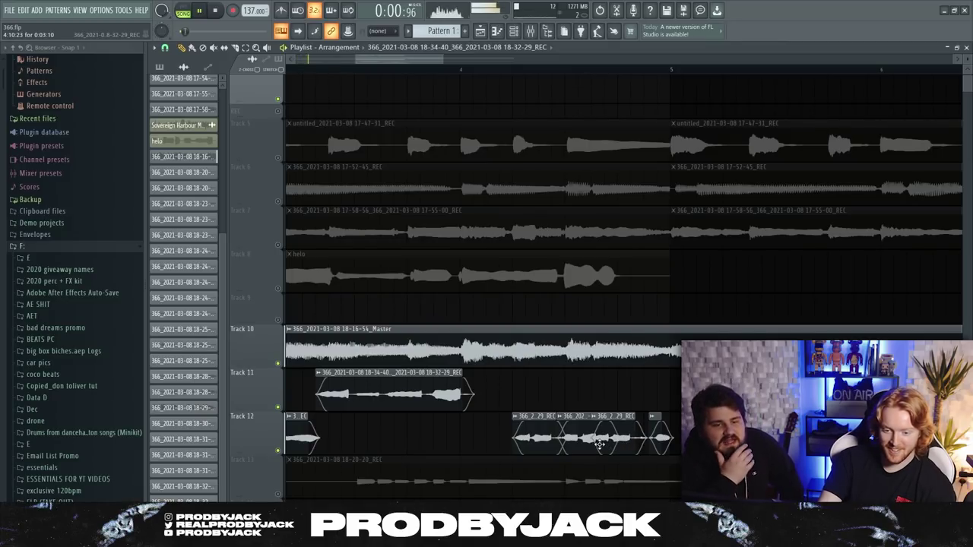
drag(600, 445, 643, 449)
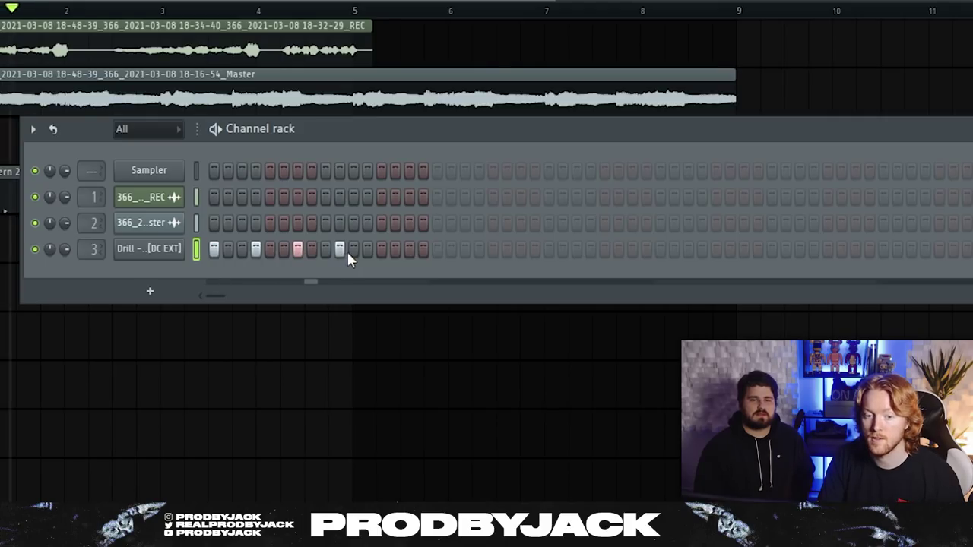
Step: Place hi-hat hits on steps 9, 12, 15, 17, 20 and 23, extending the pattern to 32 steps
click(326, 250)
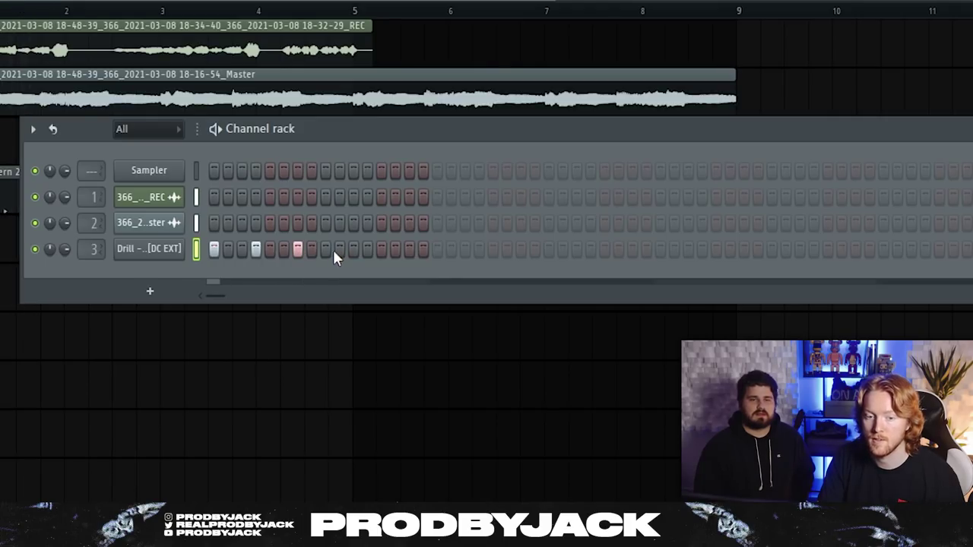
click(340, 249)
click(368, 249)
click(410, 249)
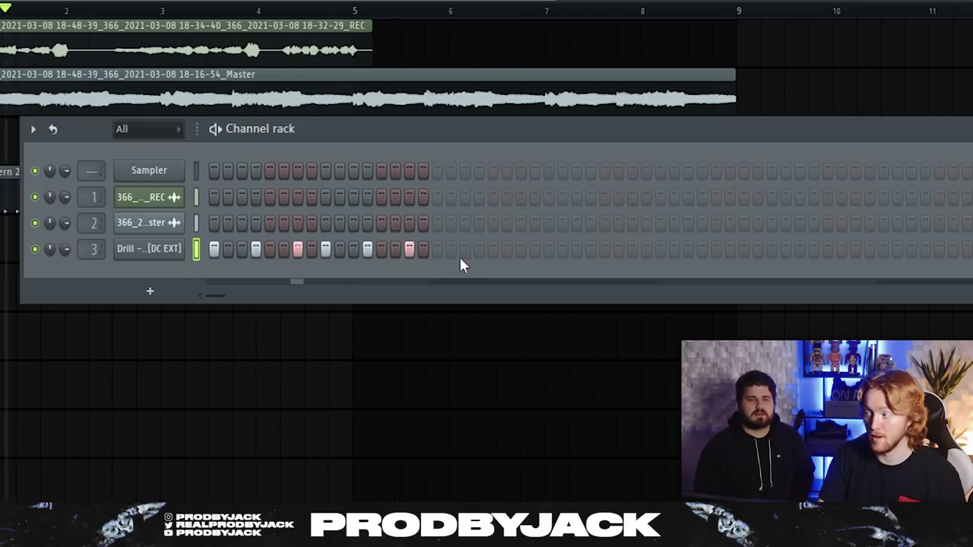
click(437, 249)
click(479, 250)
click(521, 250)
Step: Add hi-hat hits on steps 25 and 27, drop step 26, and refine the later hits
click(548, 249)
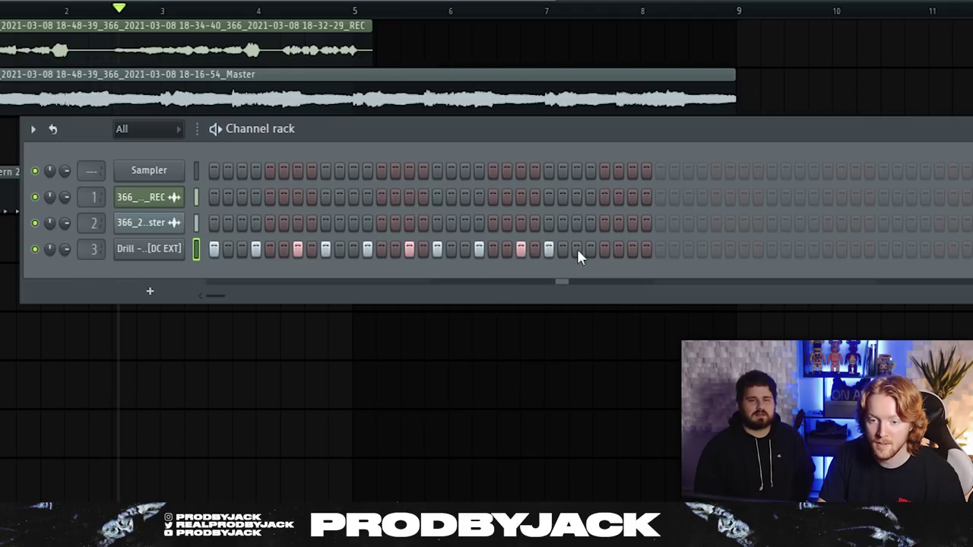
click(577, 250)
click(548, 253)
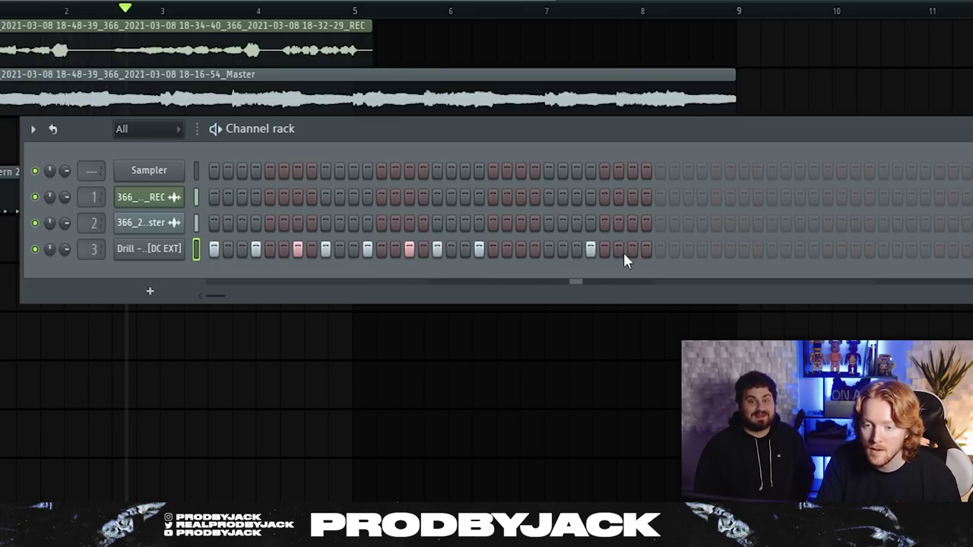
click(657, 250)
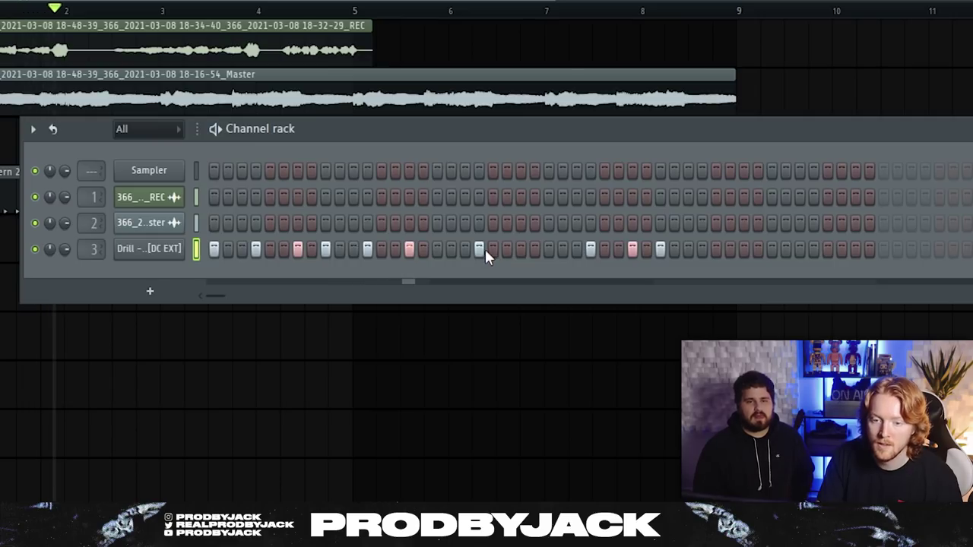
click(535, 250)
click(534, 250)
click(522, 249)
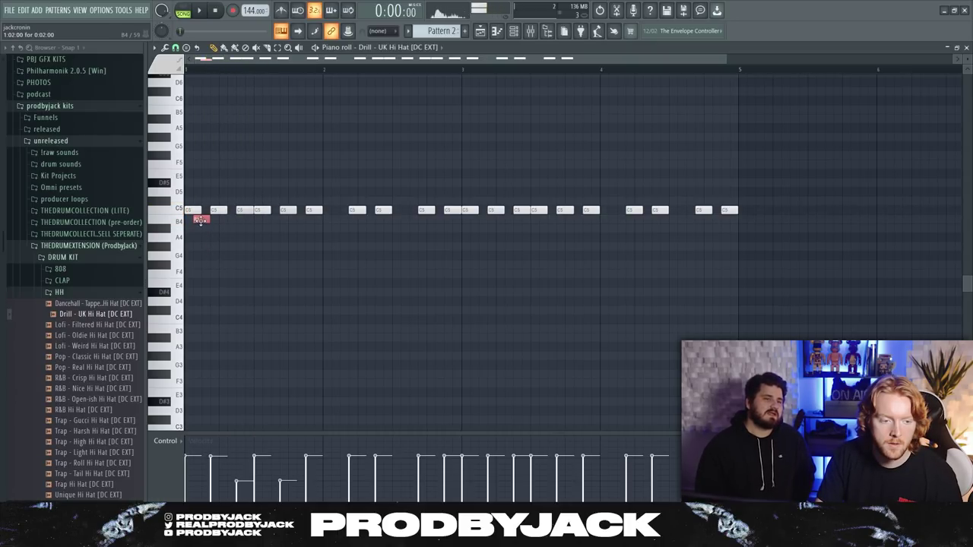
Step: Shift one B4 hi-hat note a step later and add another B4 hit in bar 2
key(space)
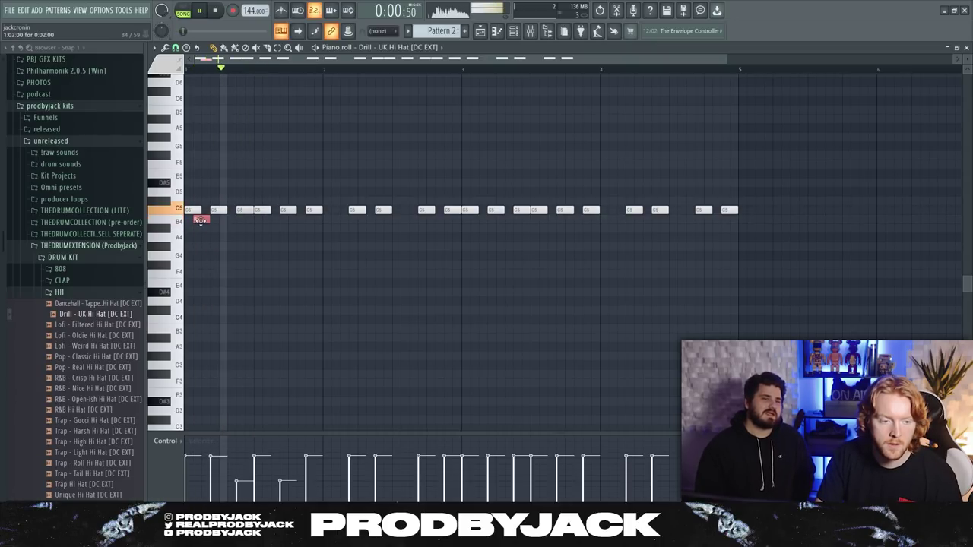
drag(200, 220, 211, 220)
key(space)
key(space)
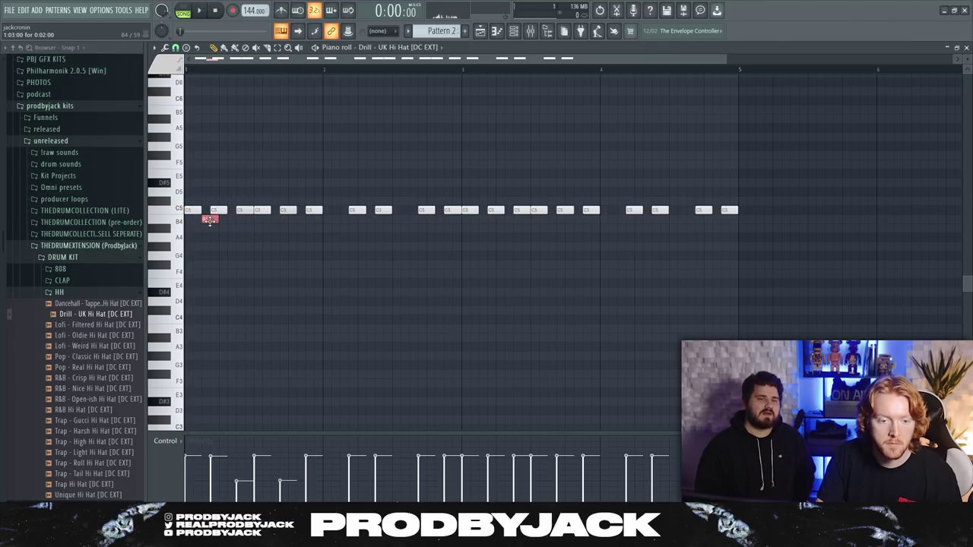
click(346, 221)
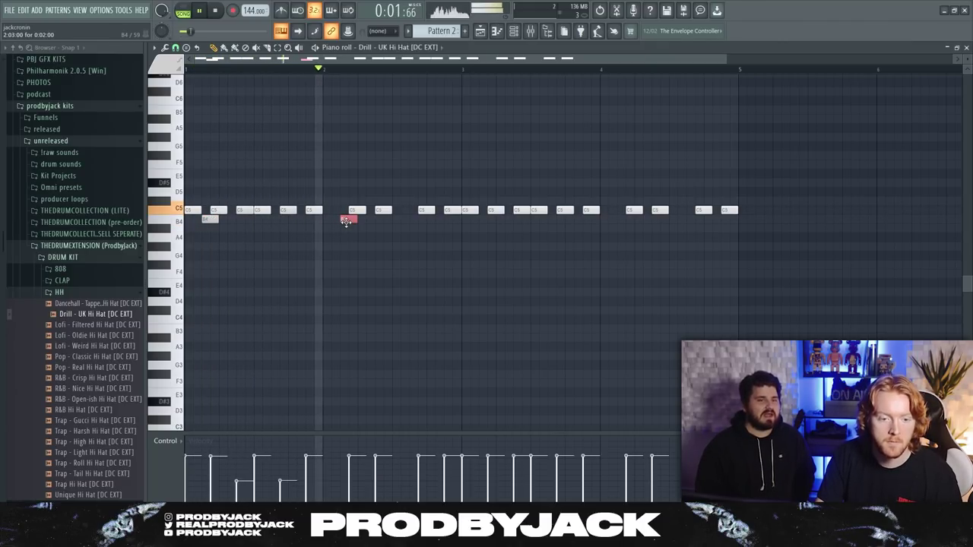
Step: Paint a falling hi-hat roll before bar 5, then delete one note from it
key(space)
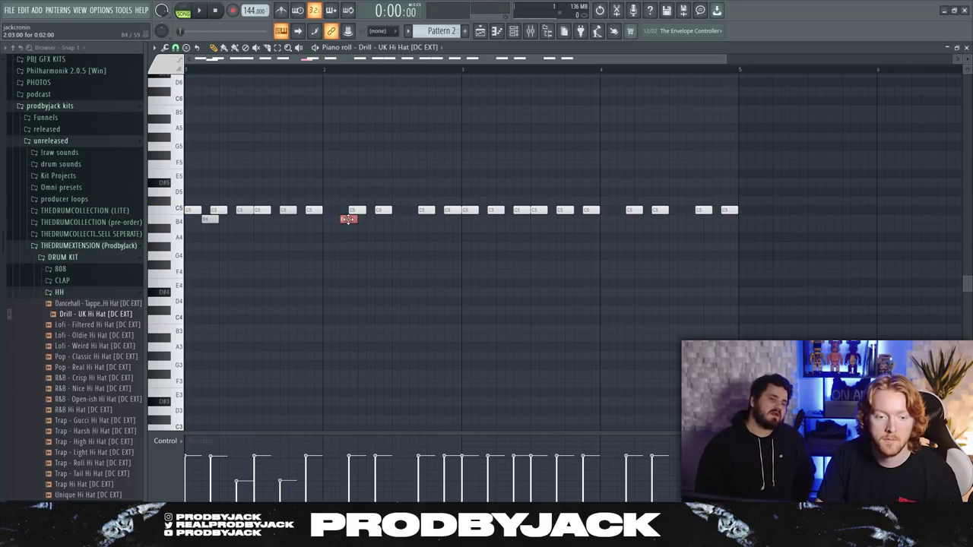
key(space)
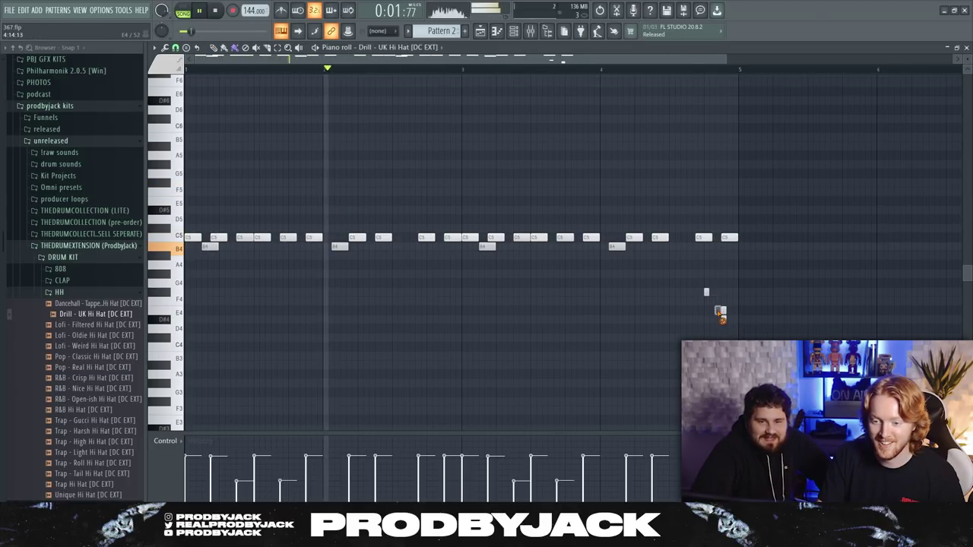
drag(720, 313, 735, 329)
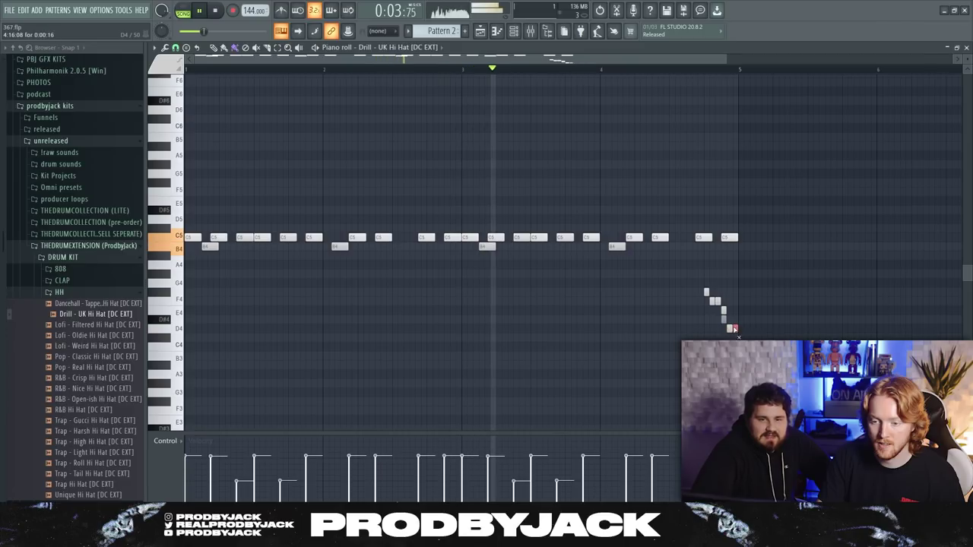
right_click(723, 320)
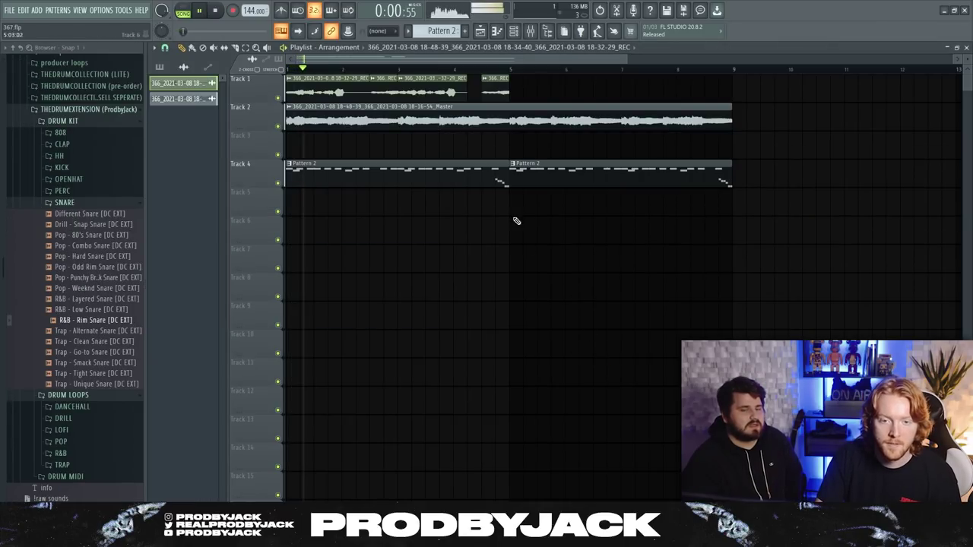
Step: Add a late R&B - Rim Snare hit in the Channel Rack and open its channel settings
click(513, 31)
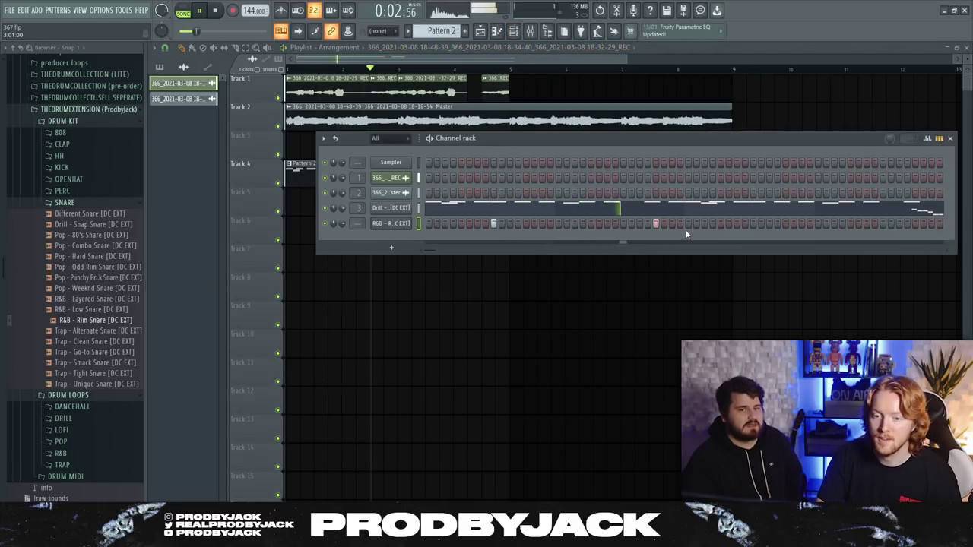
click(754, 224)
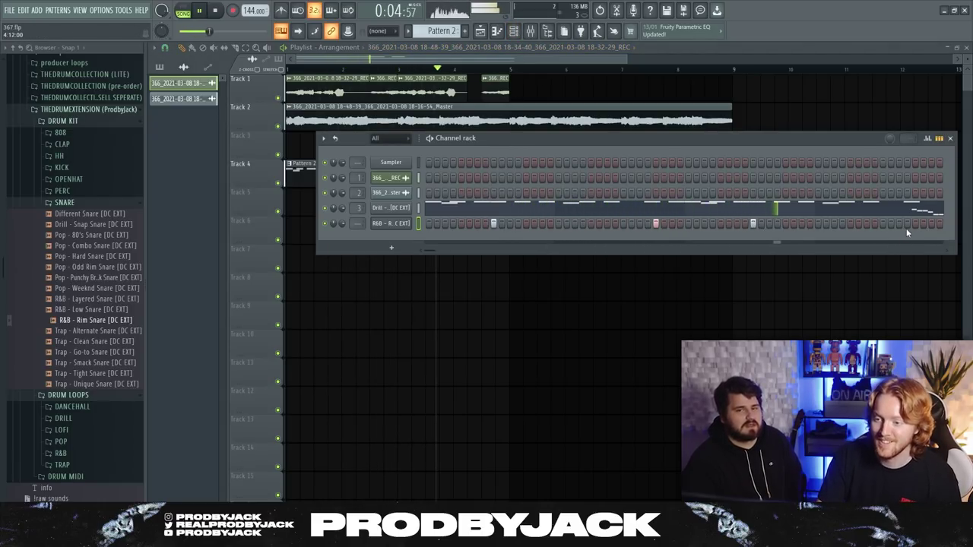
click(391, 223)
key(space)
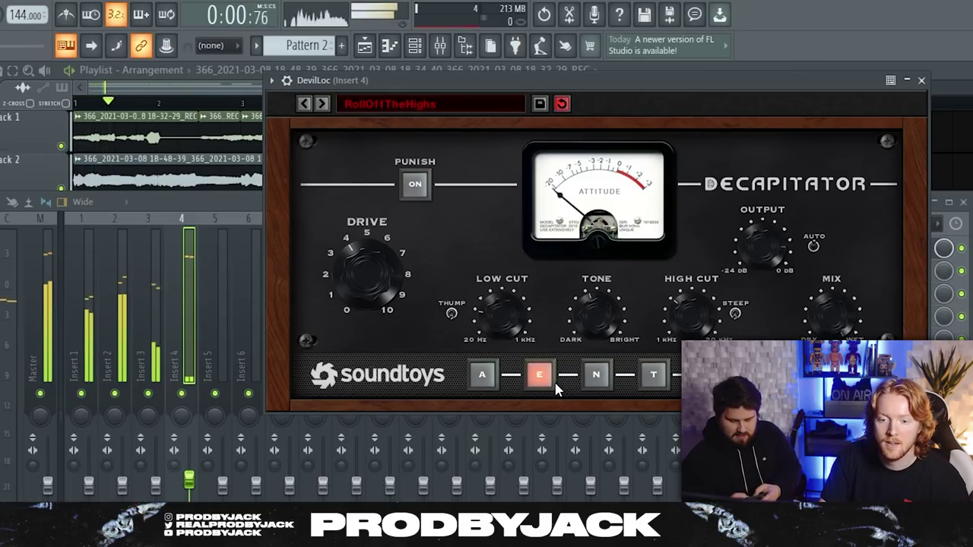
Step: Close Decapitator, nudge a C5 note slightly earlier, and close the delay and mixer windows
click(921, 81)
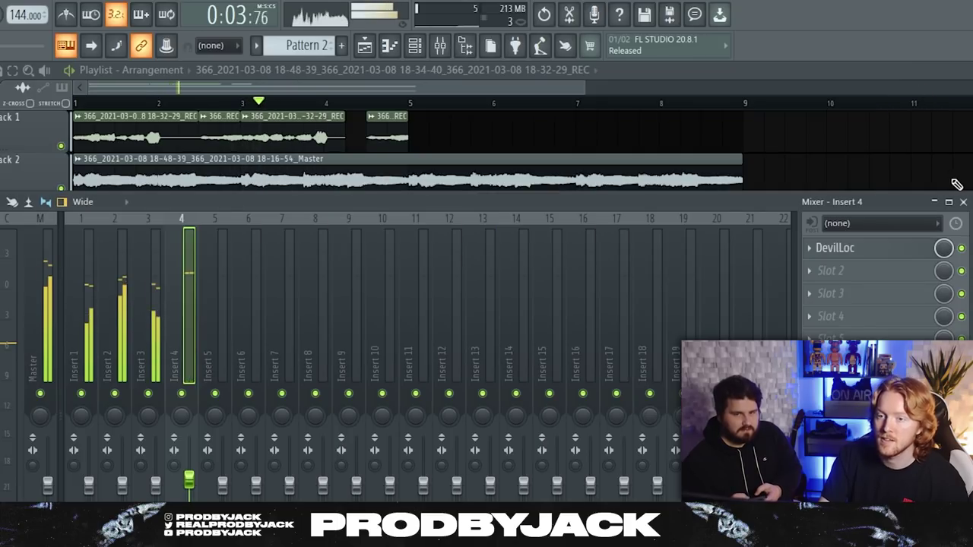
click(464, 45)
key(space)
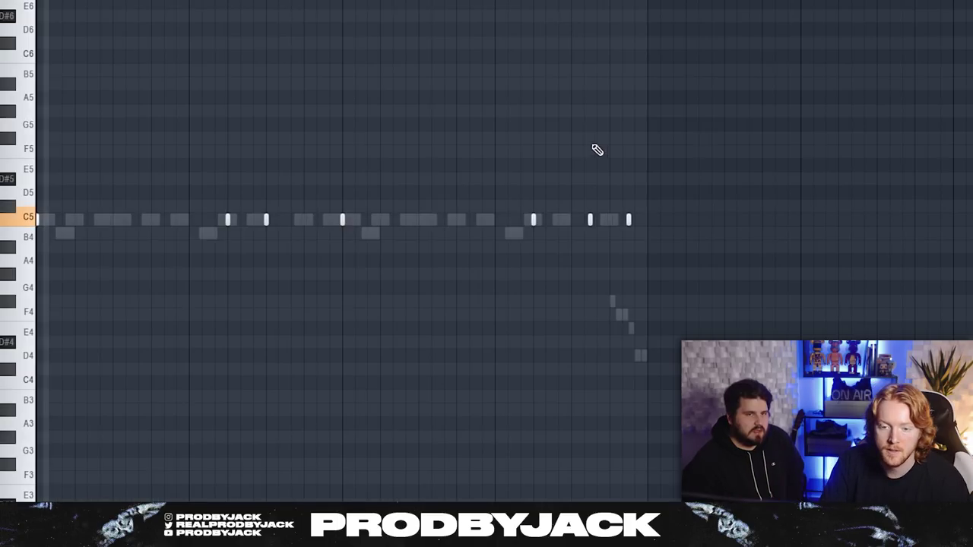
drag(594, 220, 576, 228)
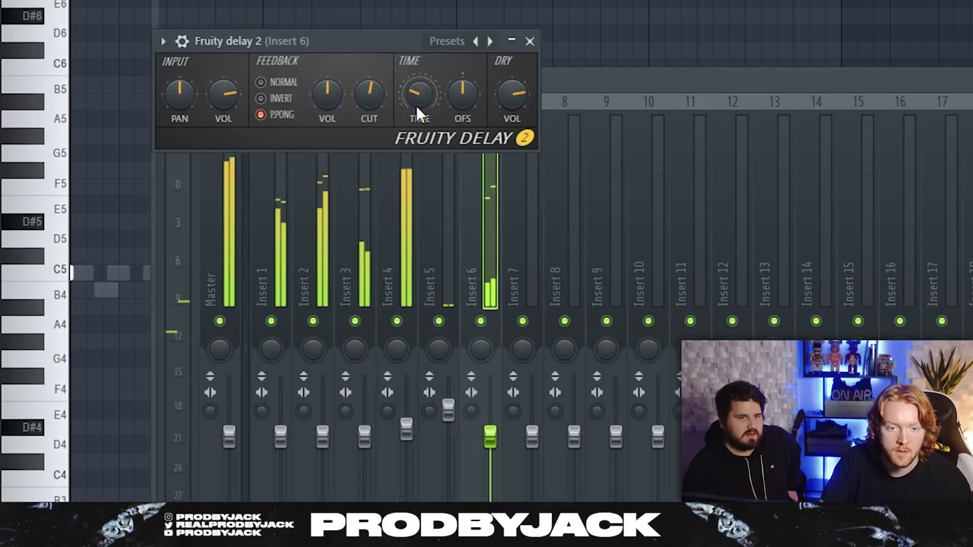
click(530, 40)
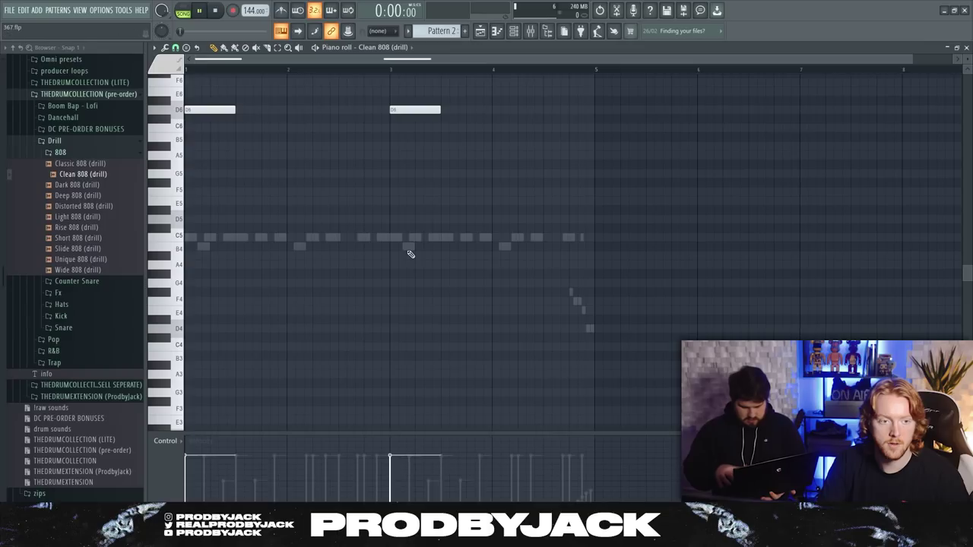
scroll(396, 255, up, 3)
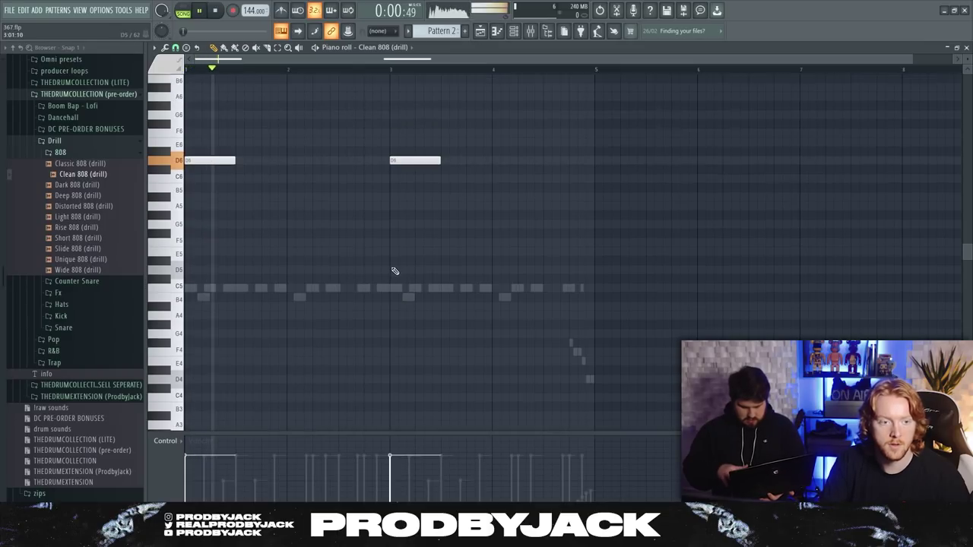
Step: Audition the Clean 808 pattern and check the D4 note placed under the D5
key(space)
click(173, 129)
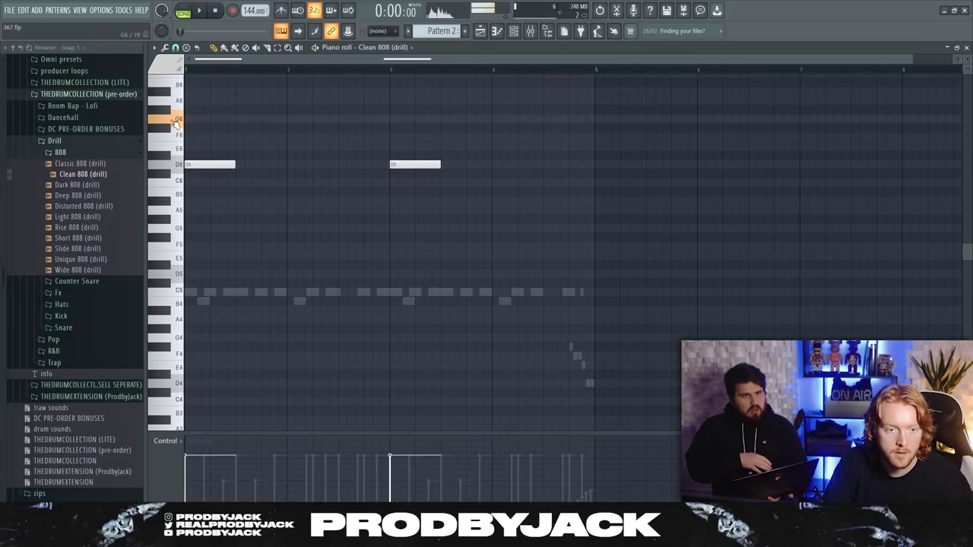
key(space)
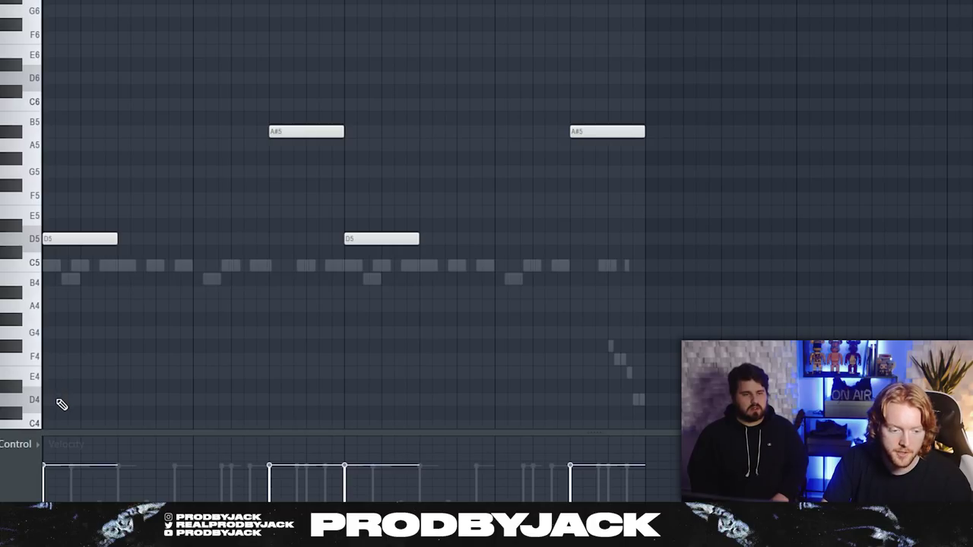
double_click(70, 400)
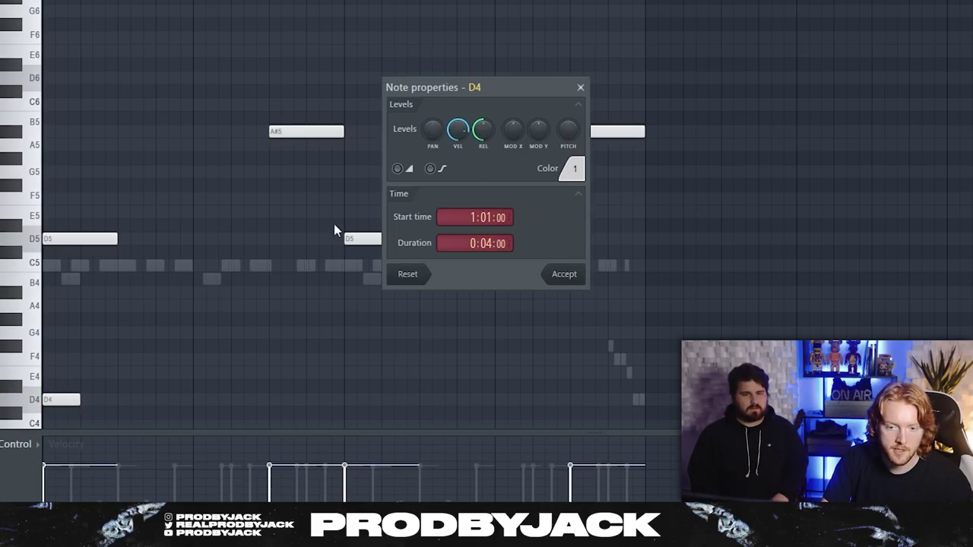
click(580, 88)
drag(121, 326, 47, 415)
scroll(87, 355, down, 3)
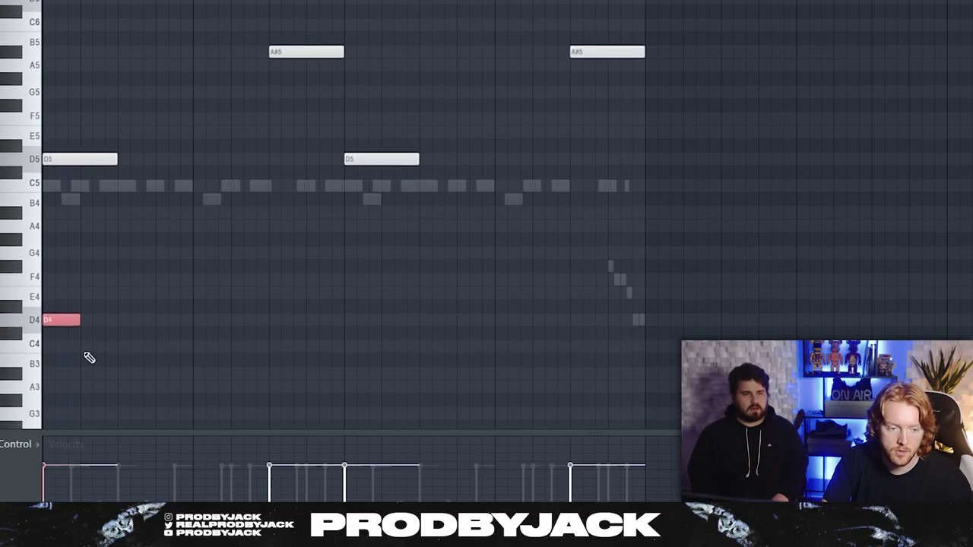
click(71, 158)
Step: Make the D5 note a slide, lengthen the D4 note and shorten the D5 slide
double_click(71, 158)
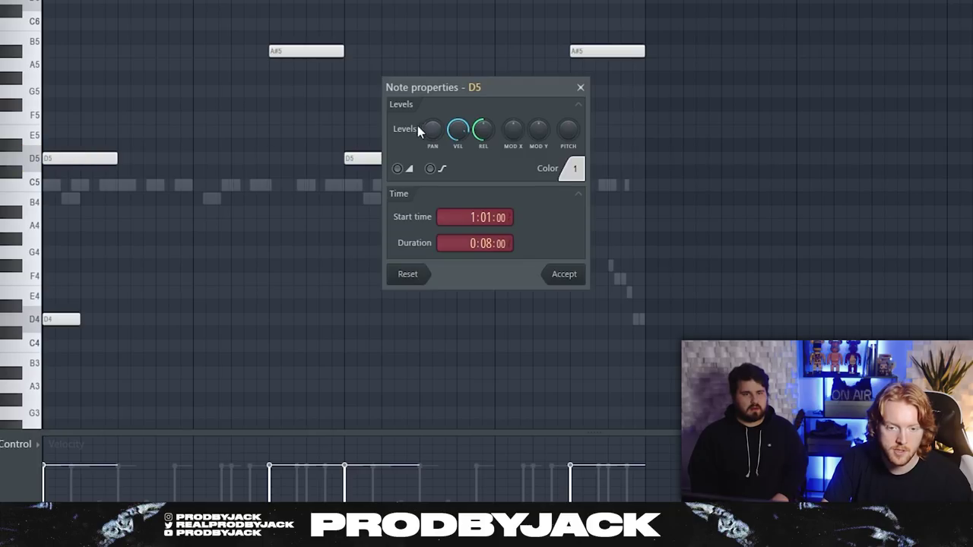
click(563, 275)
drag(125, 300, 61, 354)
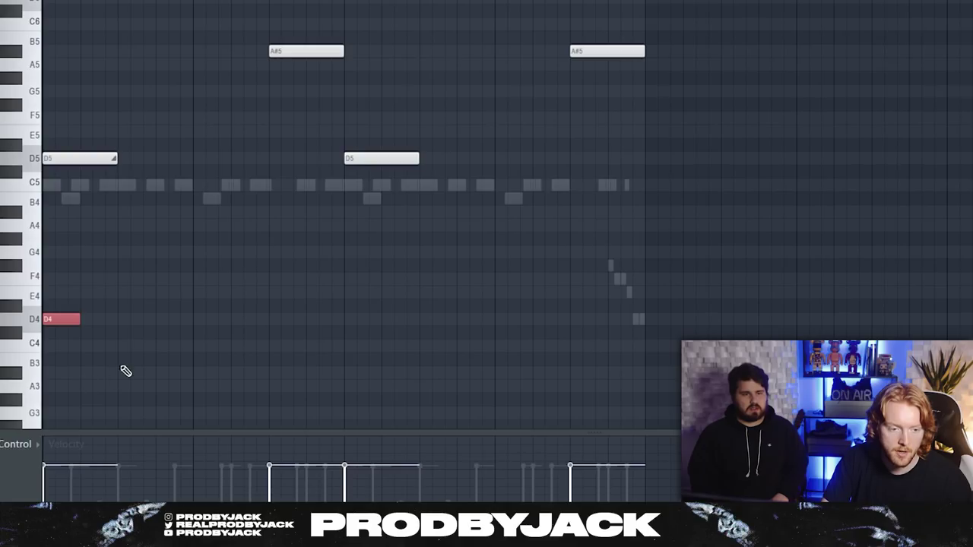
key(space)
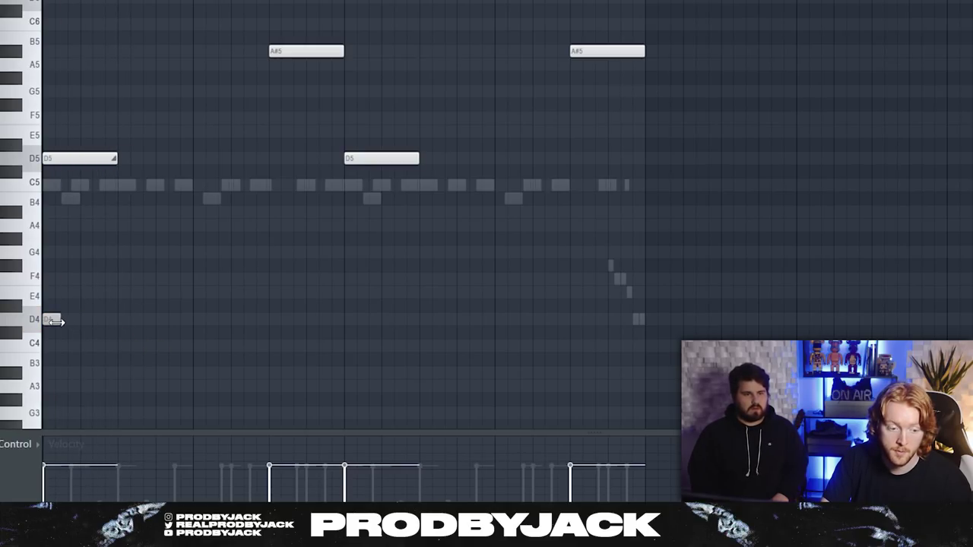
drag(56, 322, 111, 322)
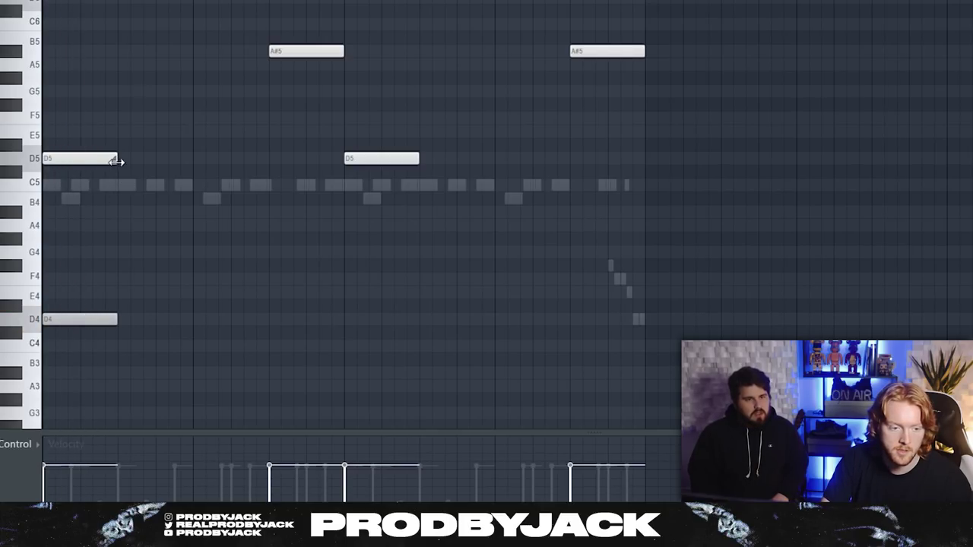
drag(66, 159, 76, 161)
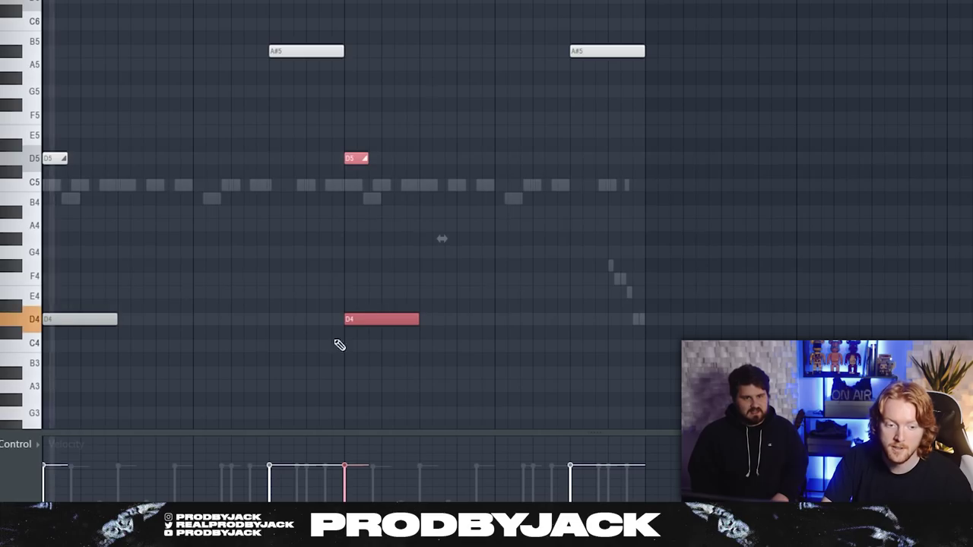
drag(446, 156, 148, 352)
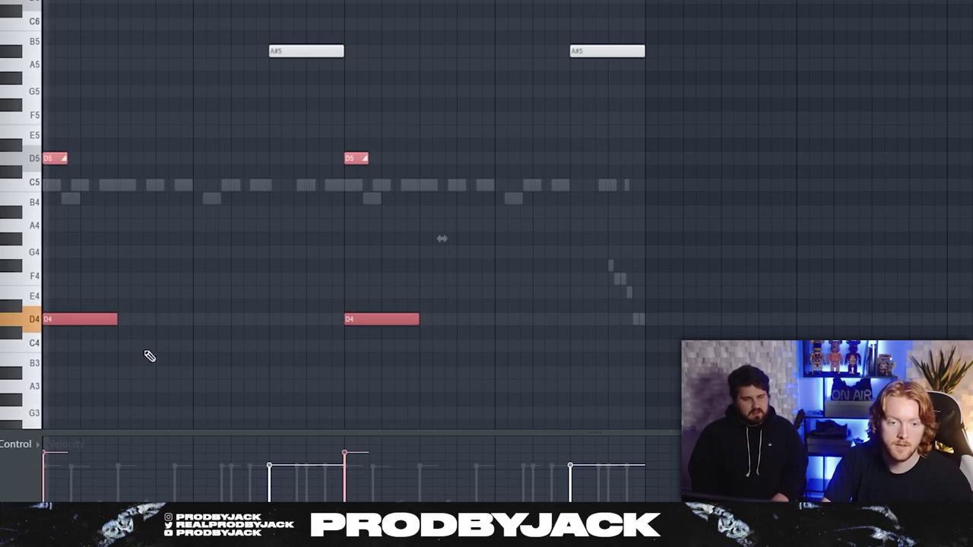
Step: Set the A5 note as a slide through its Note properties
drag(249, 4, 604, 134)
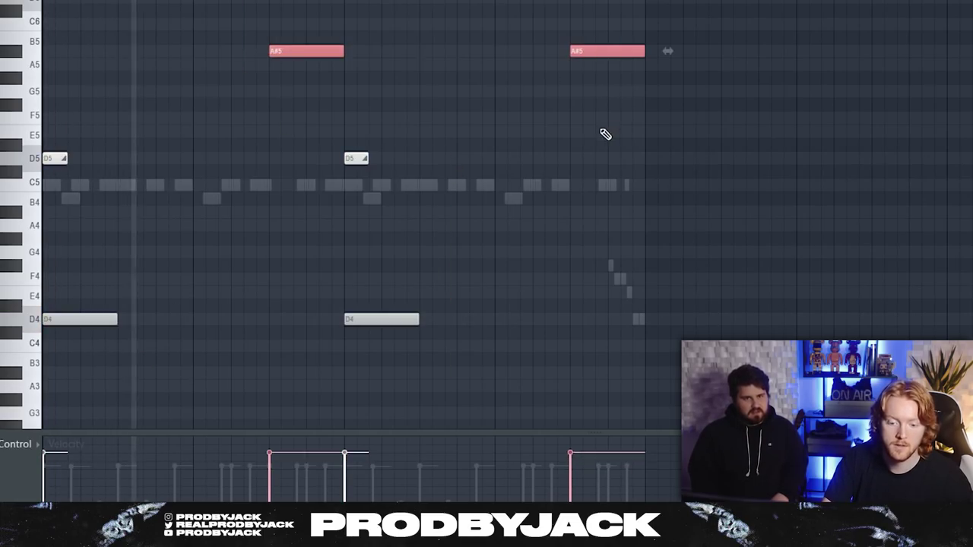
click(580, 213)
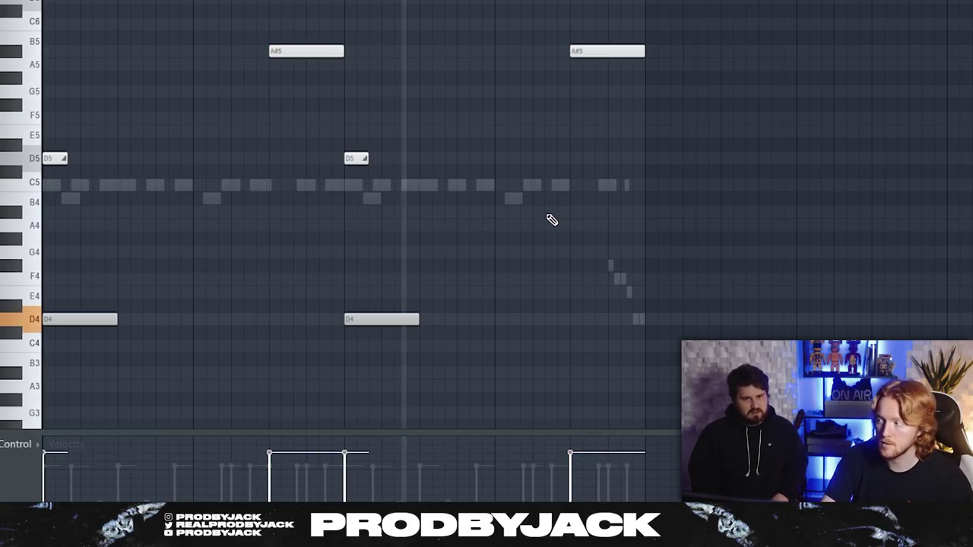
key(space)
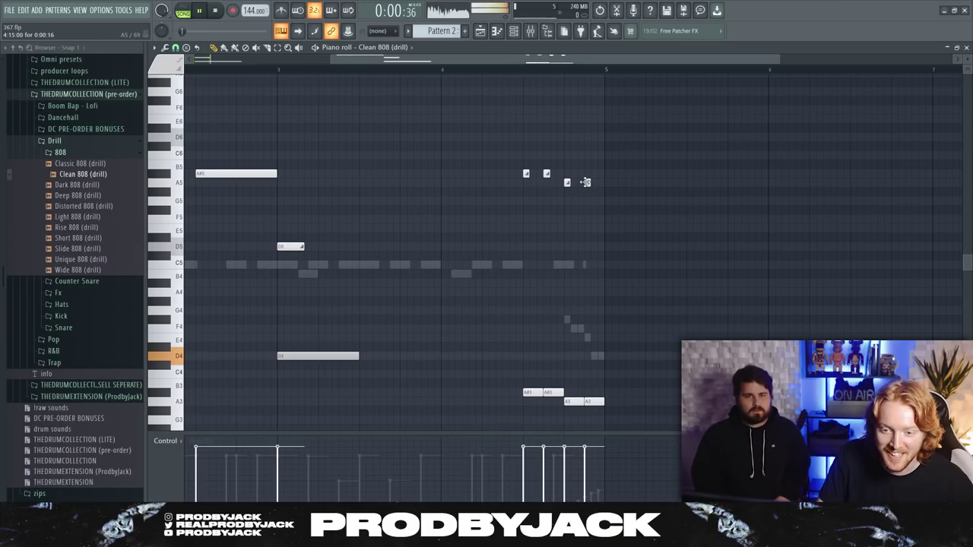
double_click(585, 182)
click(539, 326)
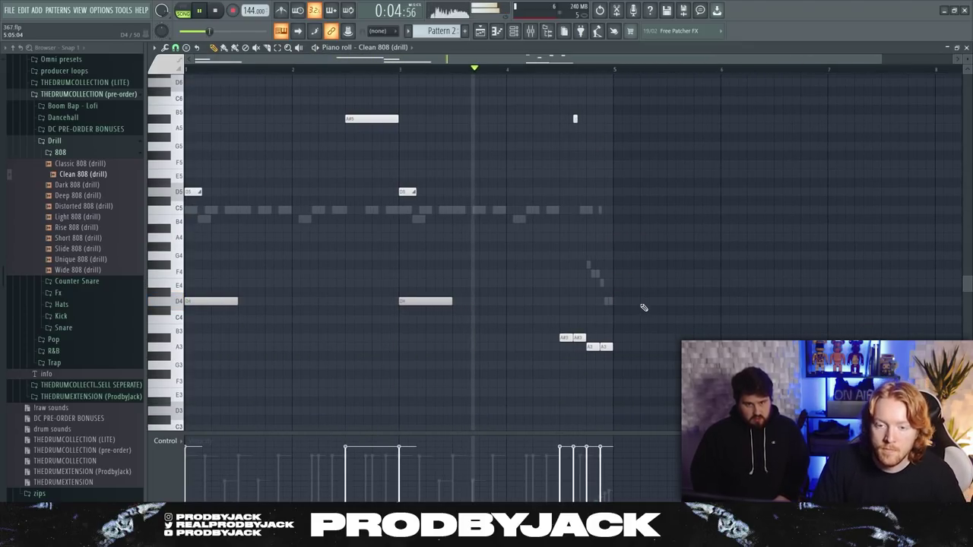
Step: Raise the high note two semitones to A6 and redraw the short note beside A#5
scroll(638, 319, down, 1)
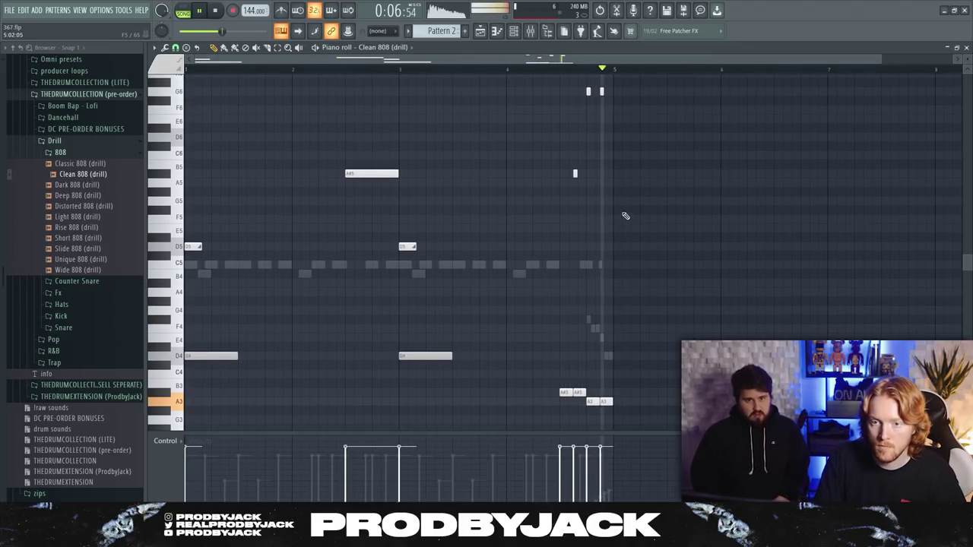
scroll(614, 144, up, 2)
drag(604, 126, 615, 152)
key(shift+Up)
key(shift+Up)
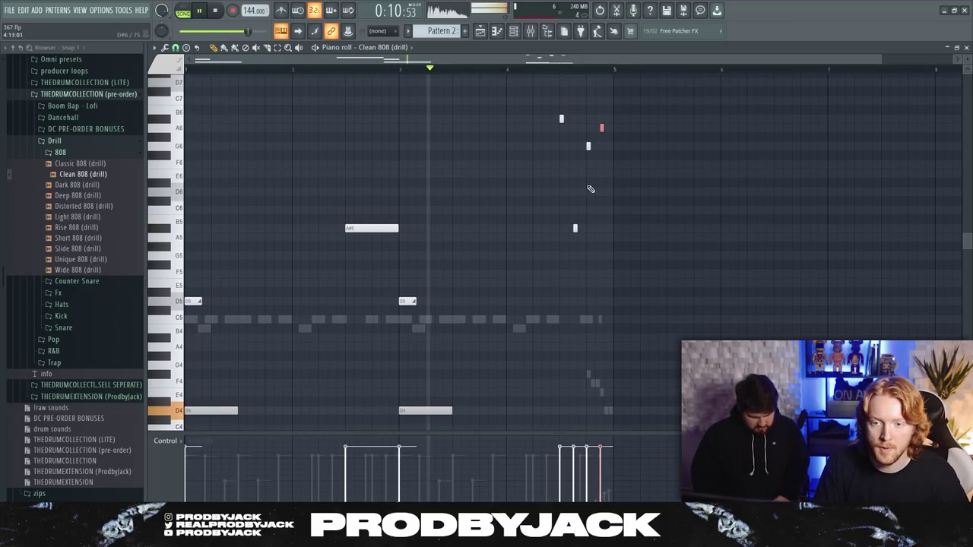
scroll(643, 163, up, 3)
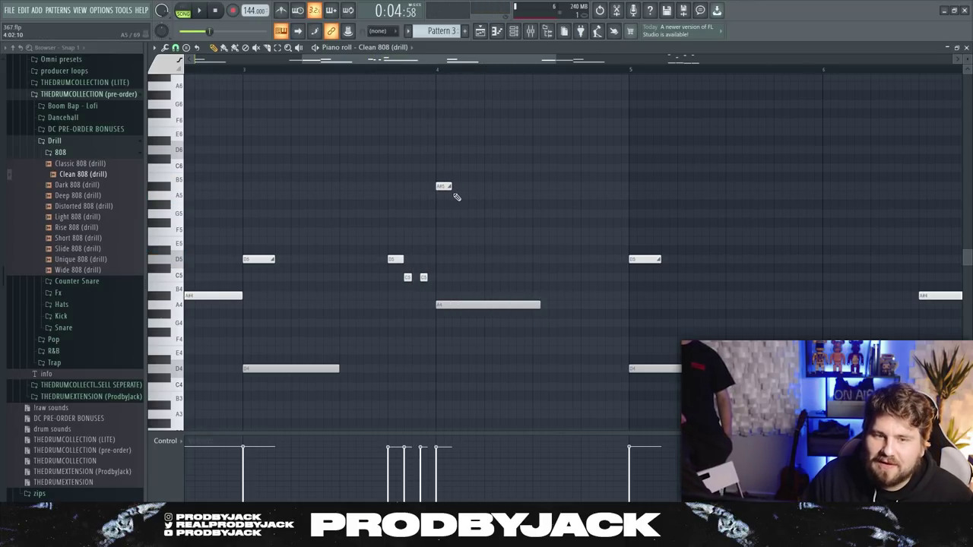
right_click(484, 196)
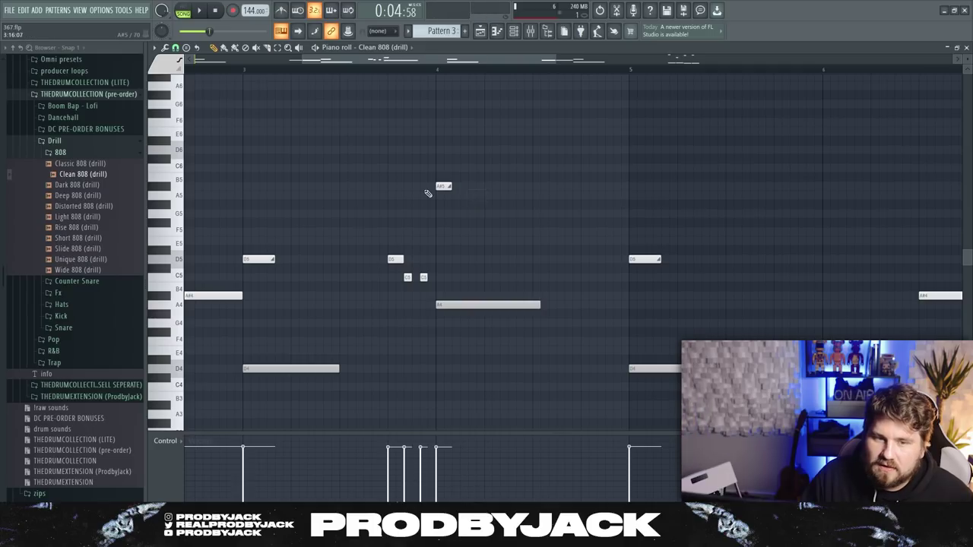
click(473, 195)
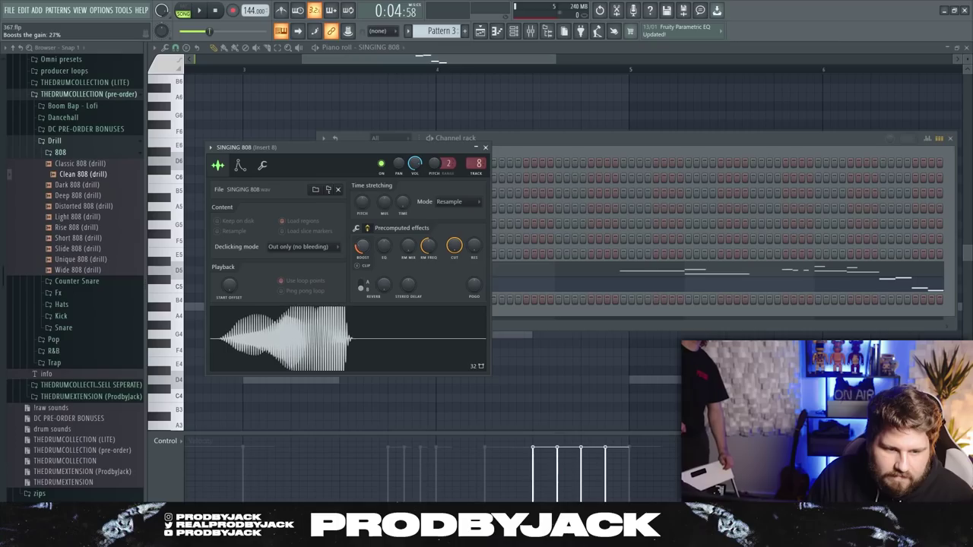
Step: Close the SINGING 808 sampler and add a G5 note to the CUSTOM GRIME SUB 001 pattern
key(space)
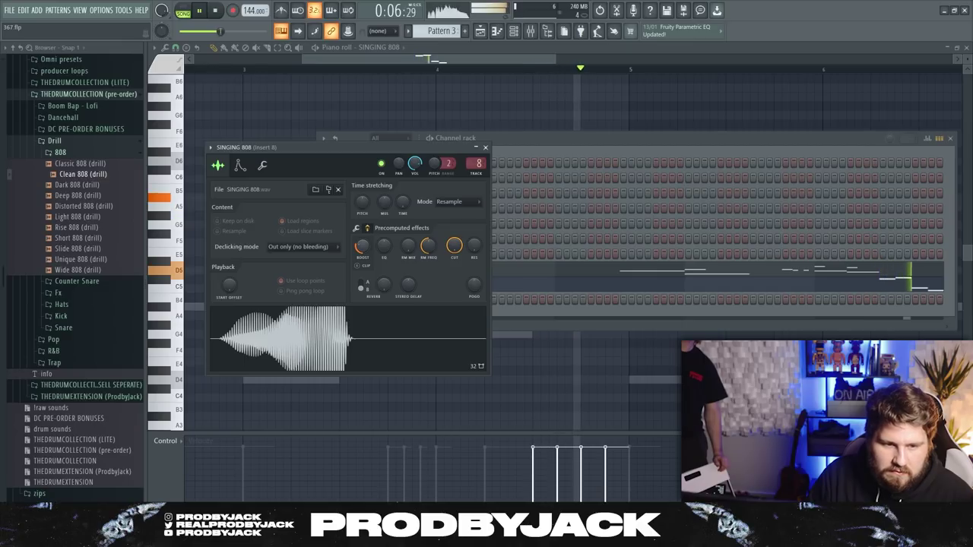
click(485, 147)
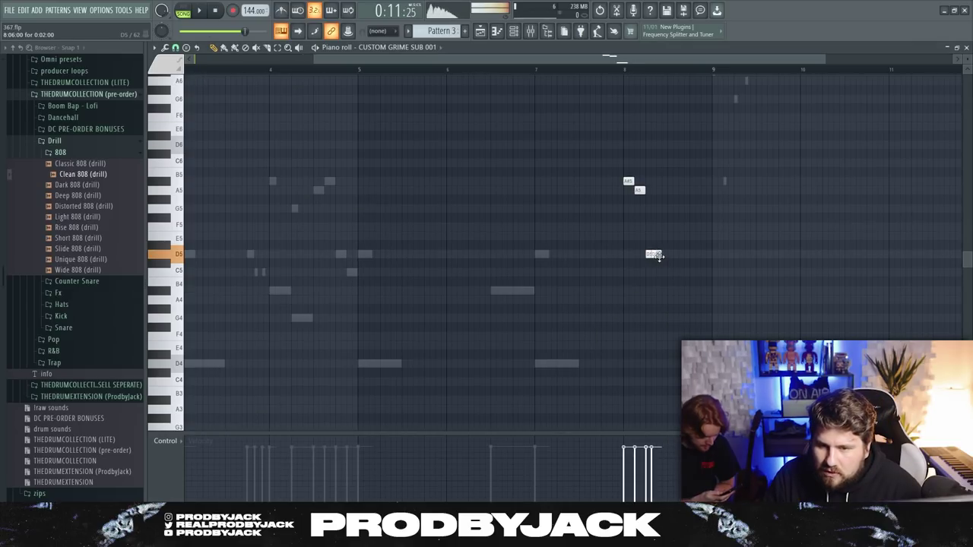
click(669, 209)
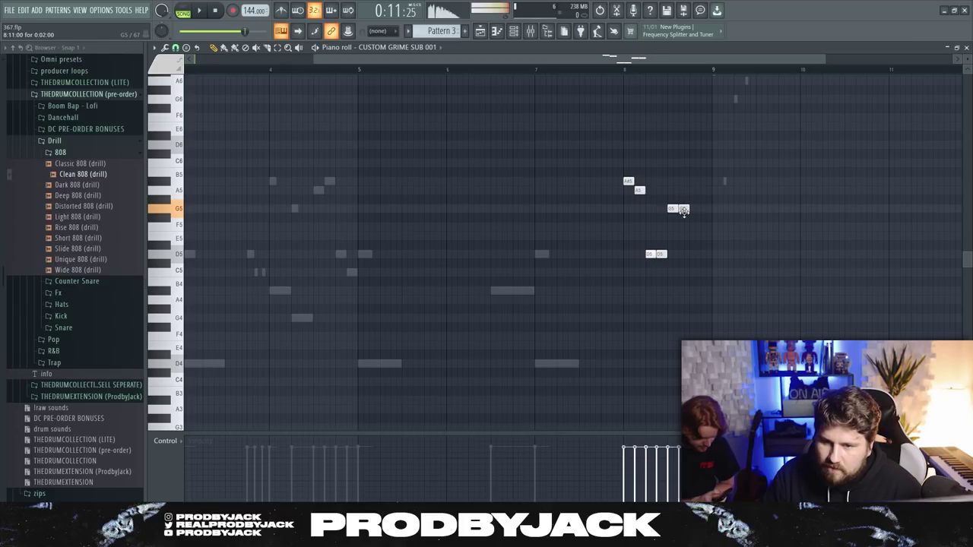
key(space)
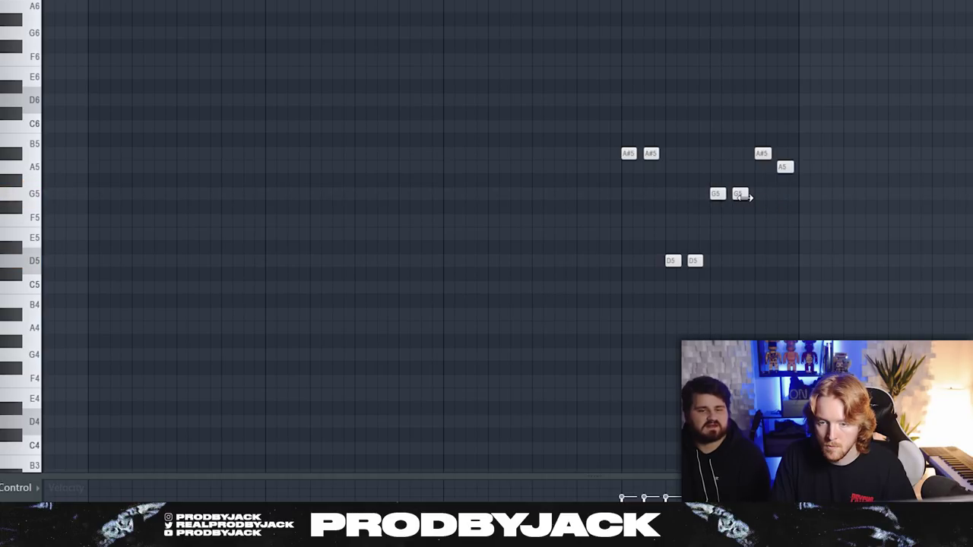
Step: Merge the two G5 notes into one longer note and load FabFilter Pro-Q 3 with a low cut on Insert 9
right_click(740, 195)
drag(727, 194, 749, 195)
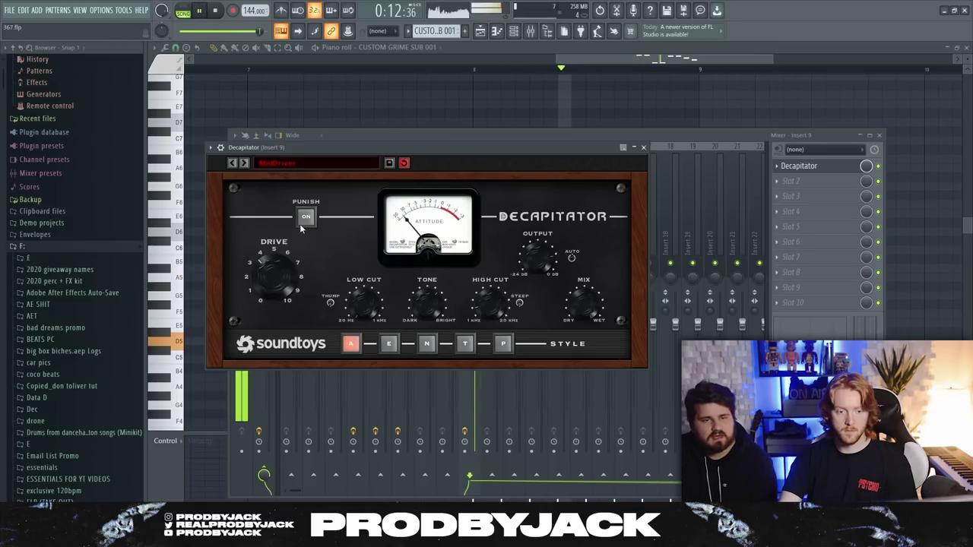
click(643, 148)
click(791, 181)
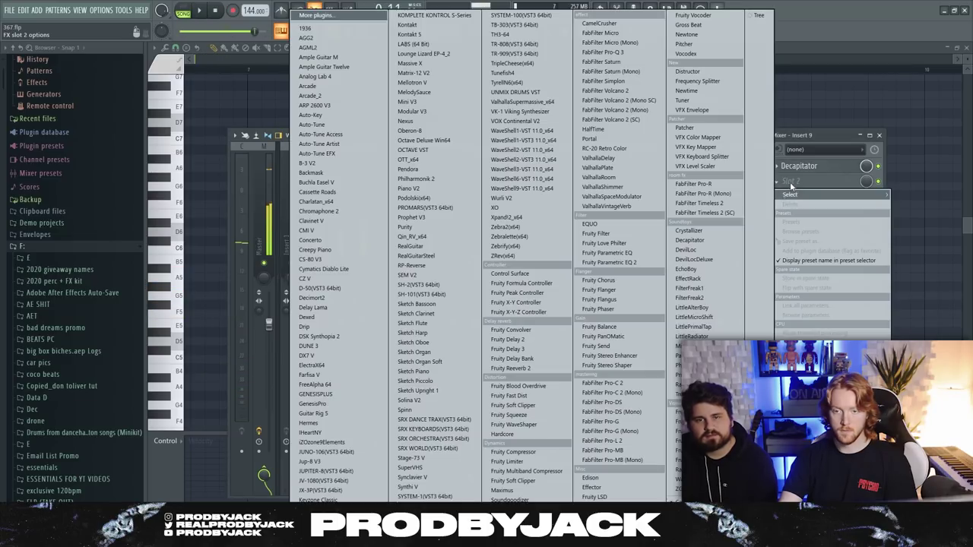
click(621, 54)
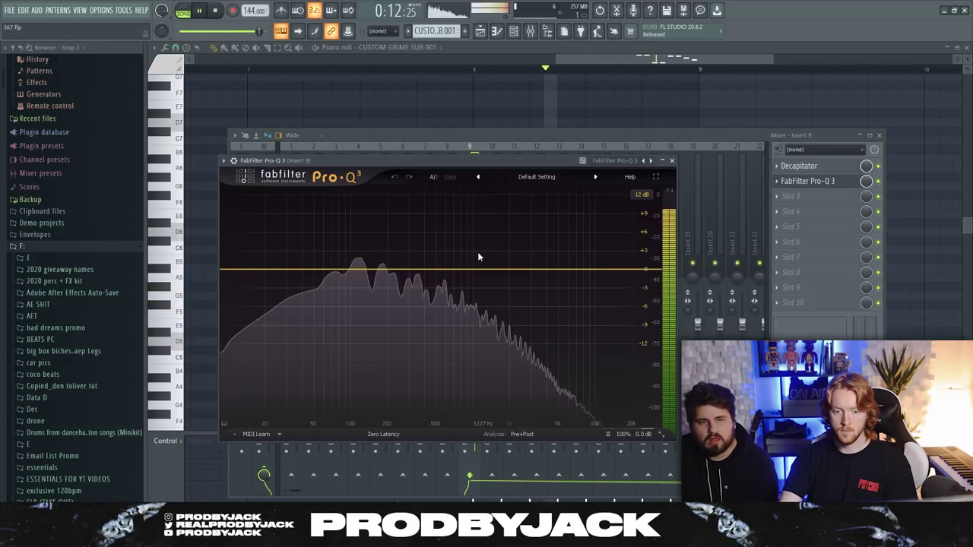
key(space)
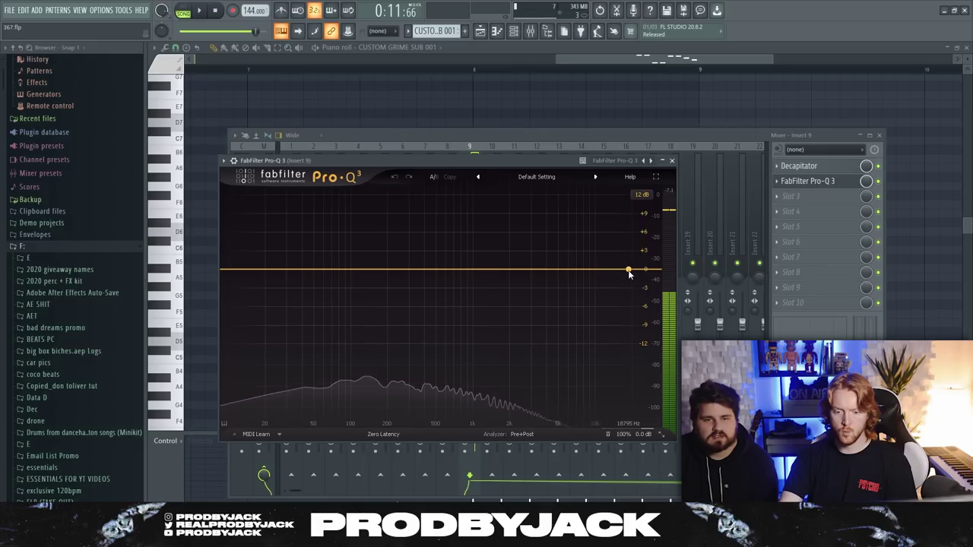
click(244, 275)
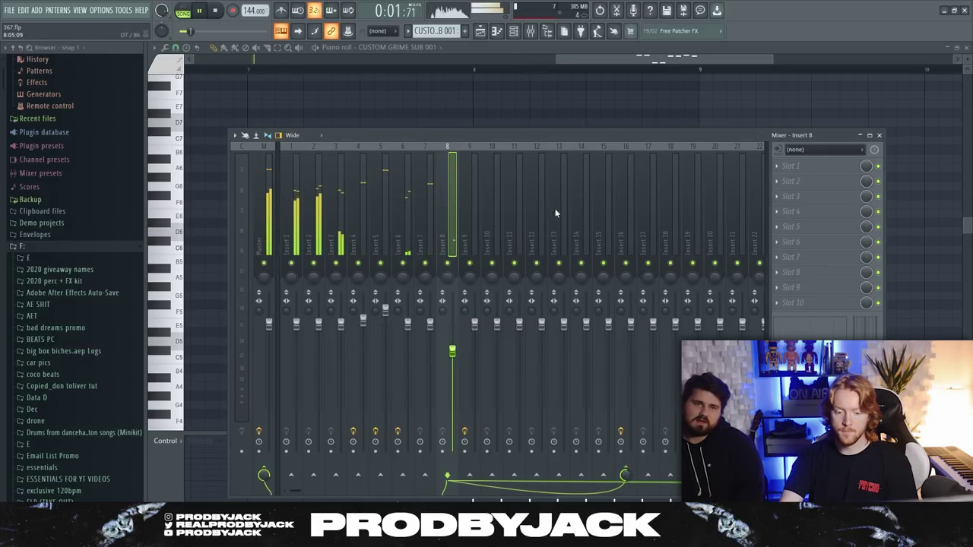
Step: Load Fruity Delay 2 into Insert 8's first slot and audition the delay
click(791, 165)
mouse_move(791, 179)
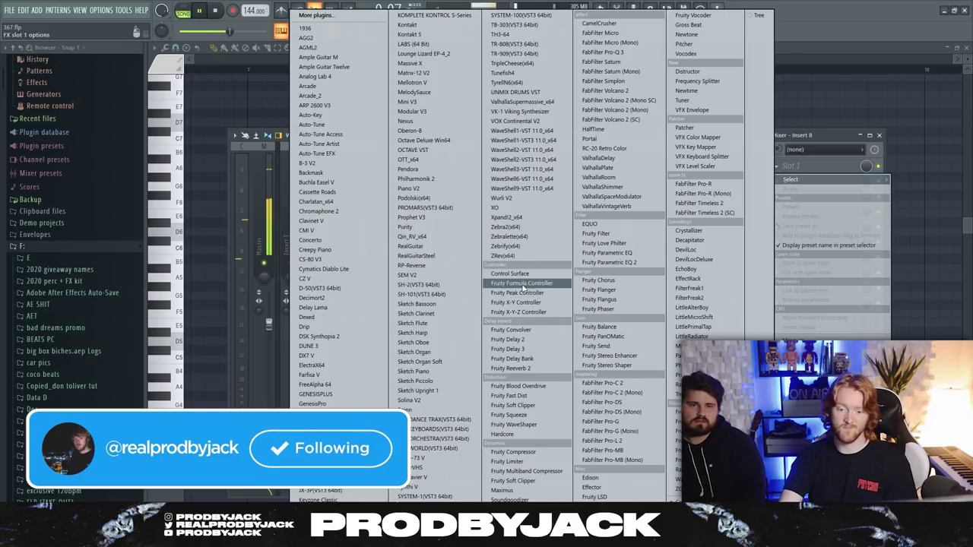
click(511, 339)
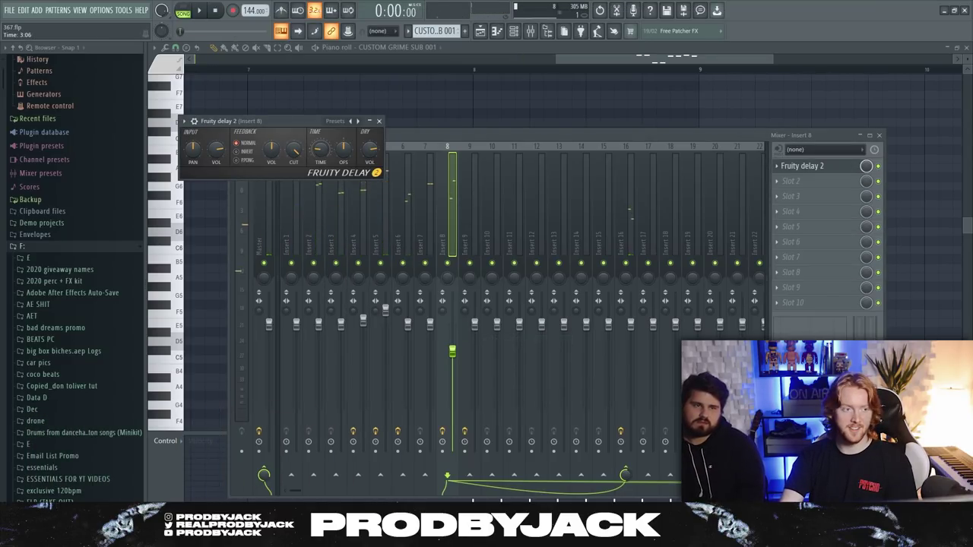
key(space)
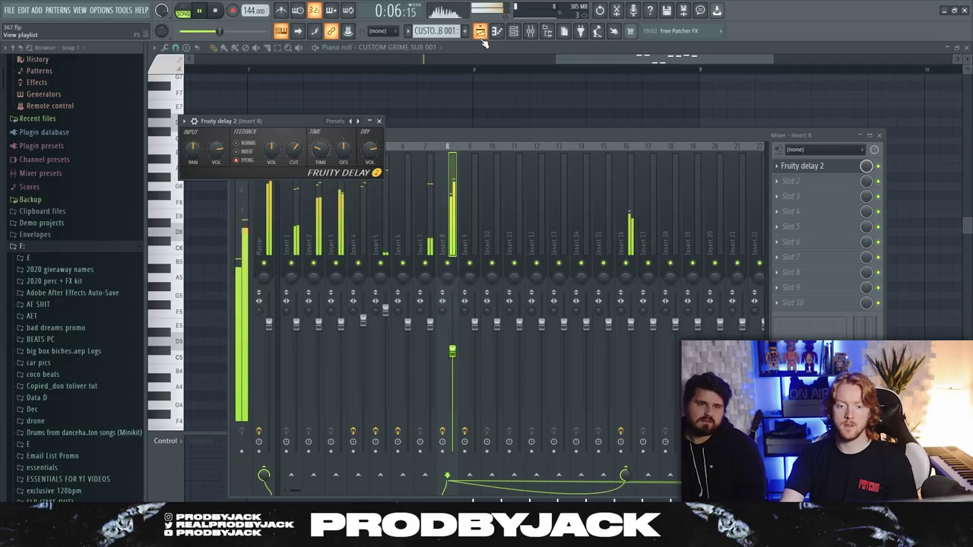
key(space)
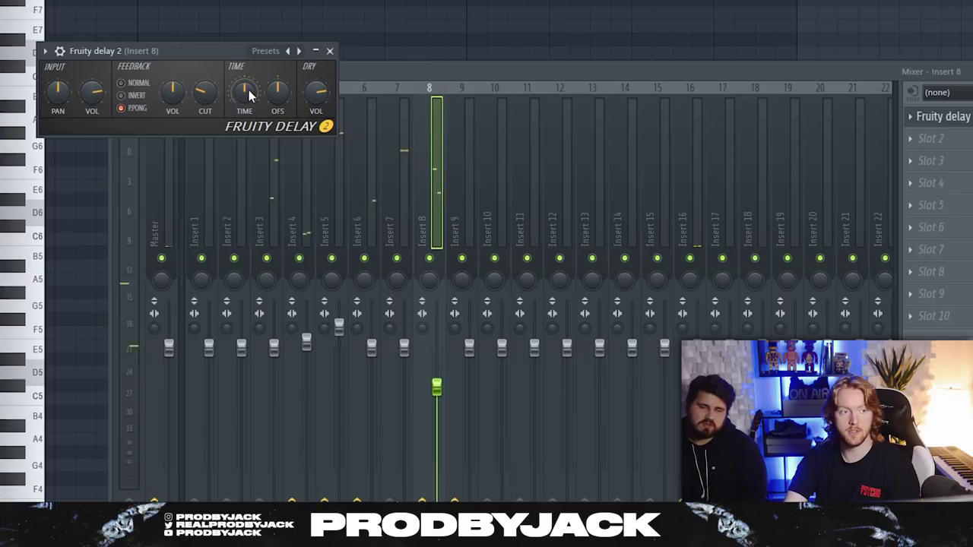
key(space)
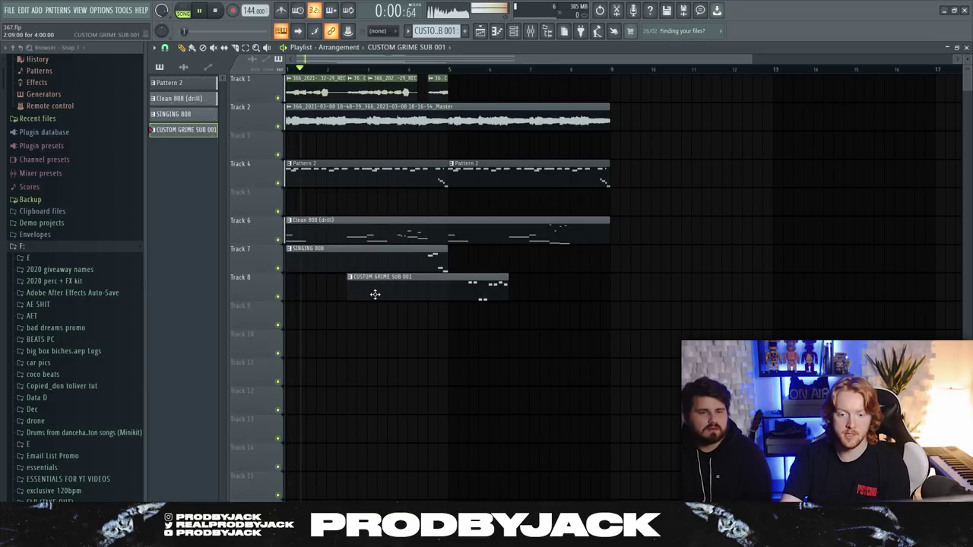
Step: Review the repeated hats, 808 and grime sub clips across bars 9–25 and clear the selection
scroll(434, 297, up, 3)
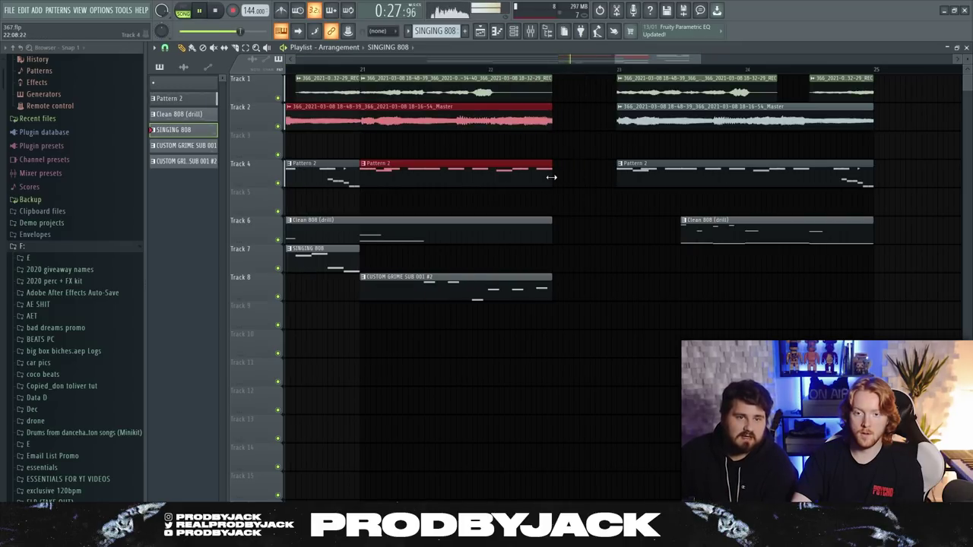
click(578, 183)
scroll(596, 135, down, 3)
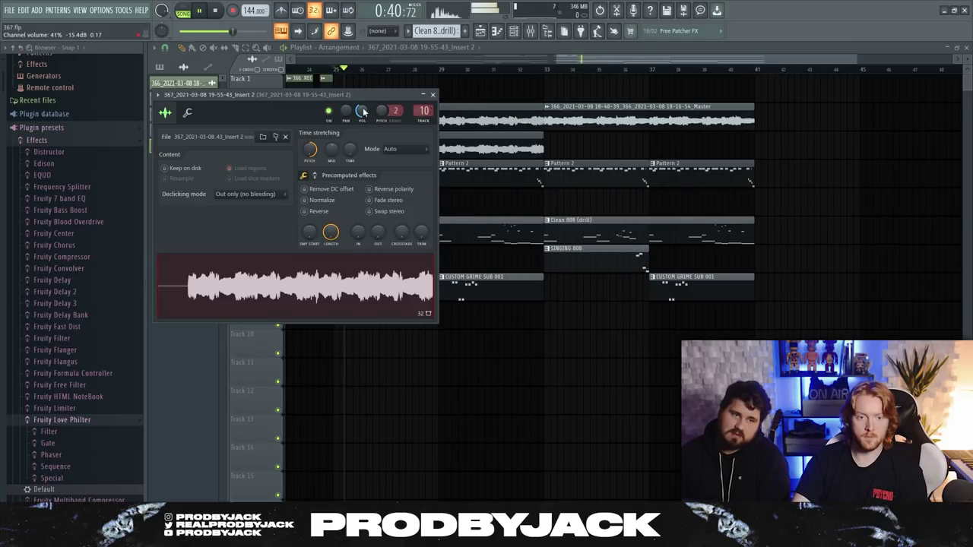
Step: Place the Insert 2 recording on Track 2 with a copy on Track 11
click(432, 94)
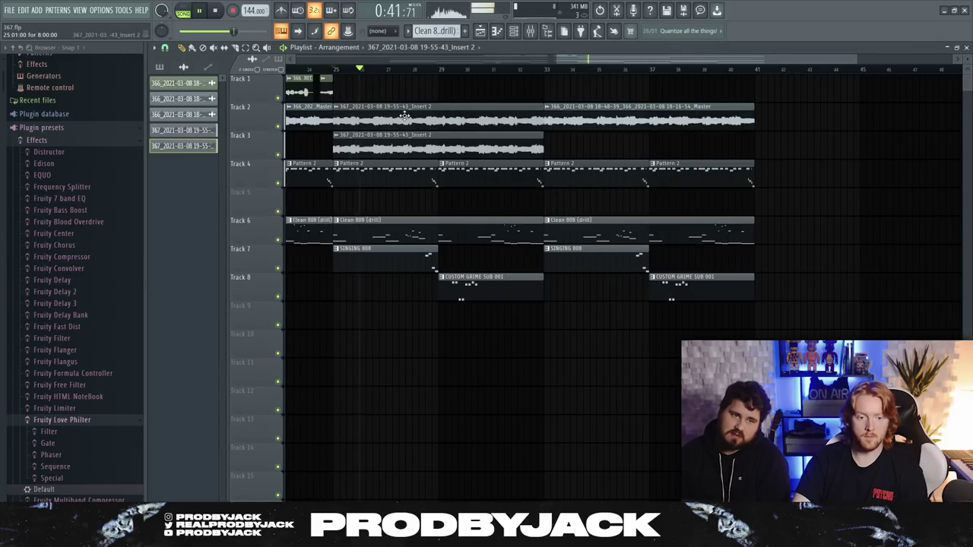
mouse_move(406, 115)
mouse_down()
mouse_move(413, 368)
mouse_move(404, 378)
mouse_up()
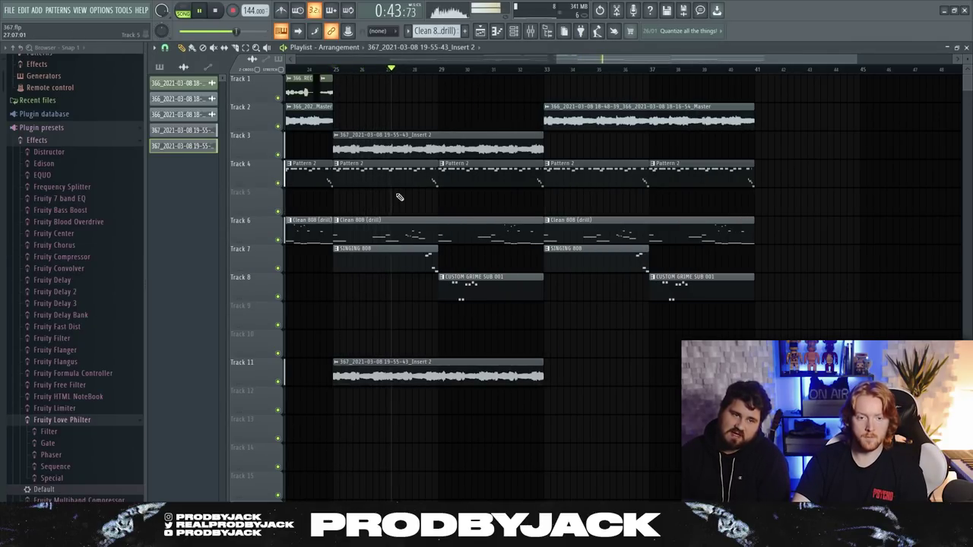
drag(420, 143, 421, 115)
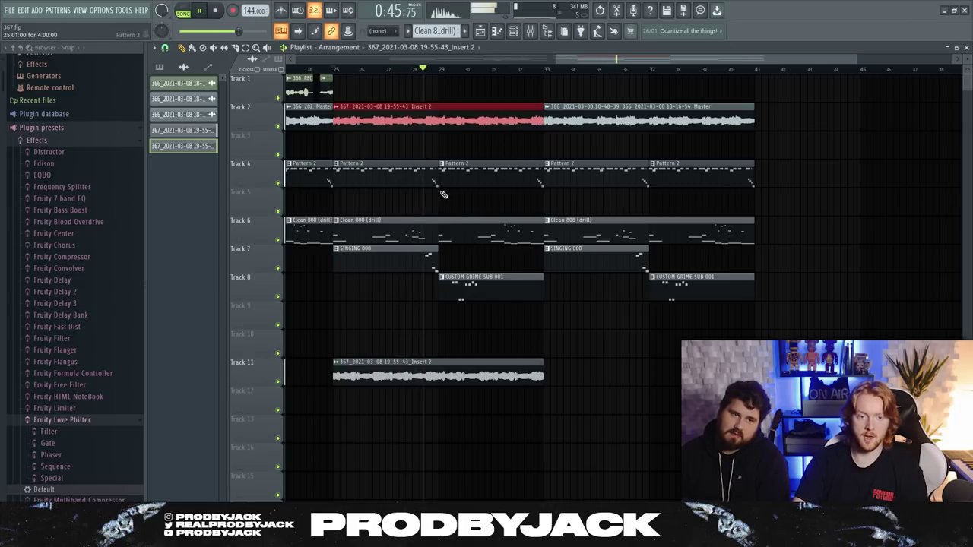
scroll(629, 414, down, 3)
click(637, 431)
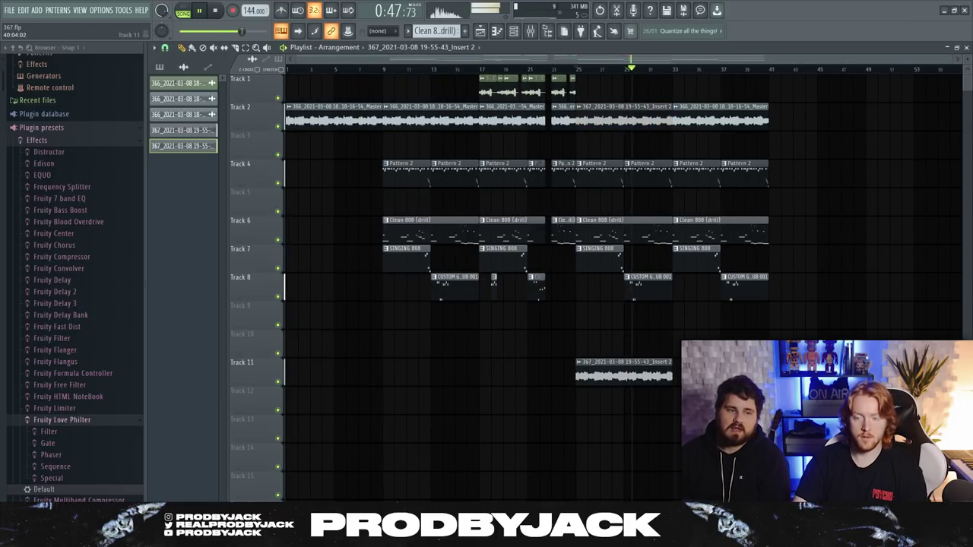
scroll(585, 137, up, 3)
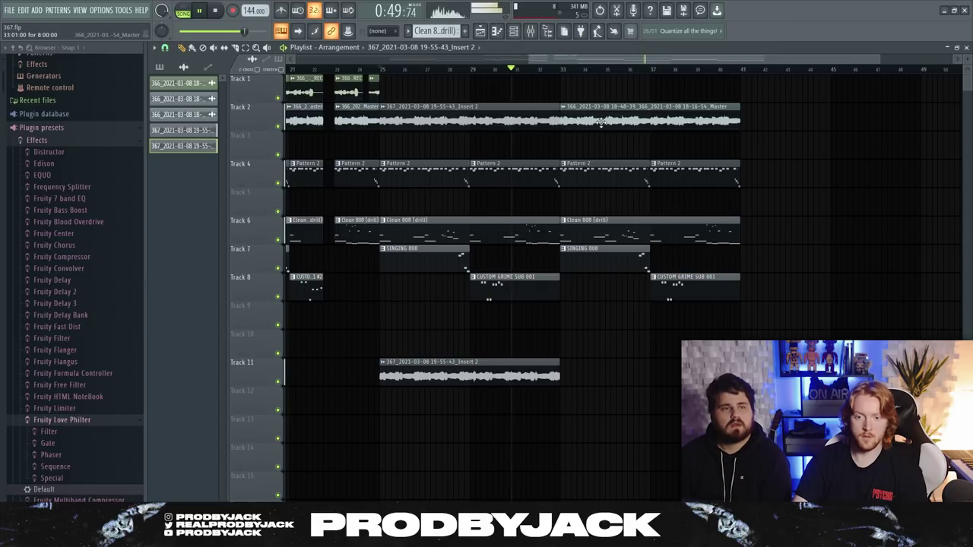
Step: Check the mixer and the Insert 2 clip's channel settings during playback
click(531, 32)
key(space)
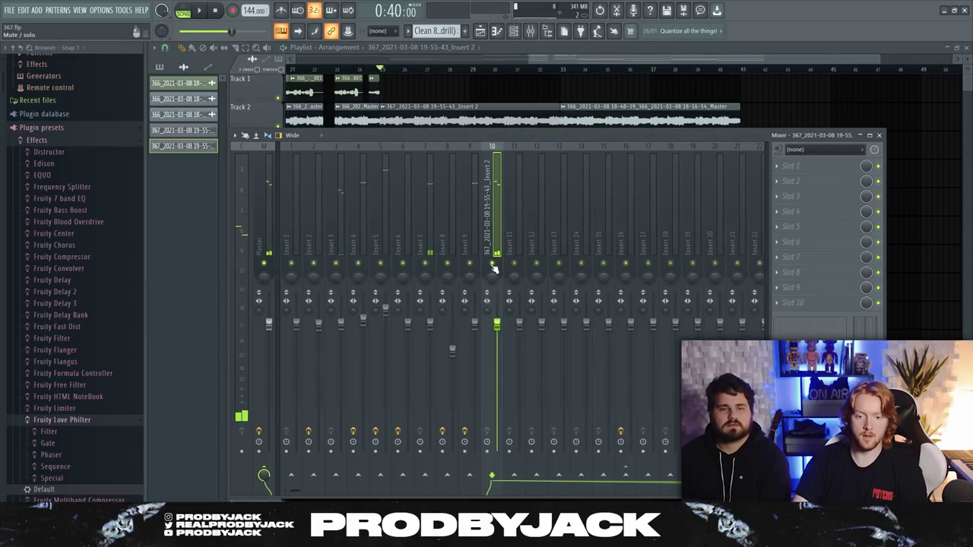
key(space)
key(F9)
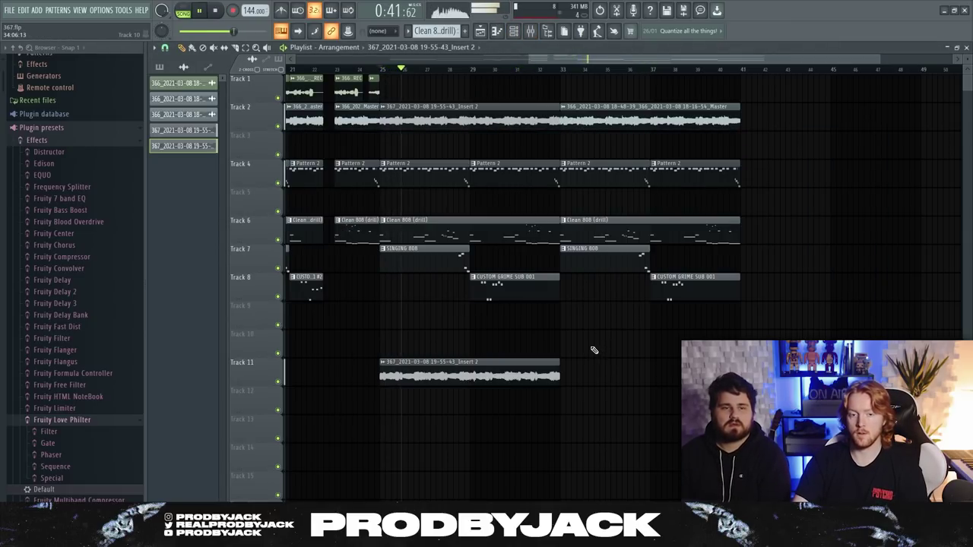
double_click(482, 362)
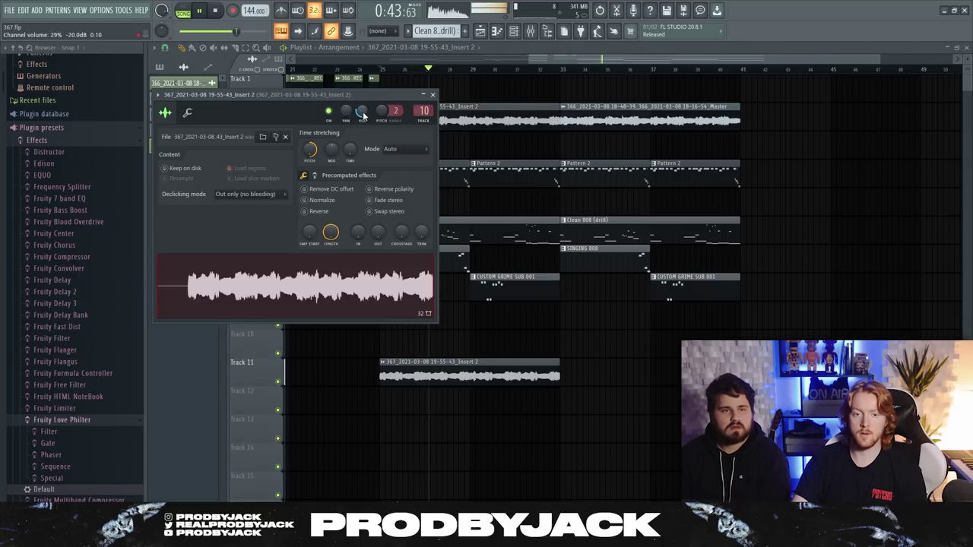
key(Escape)
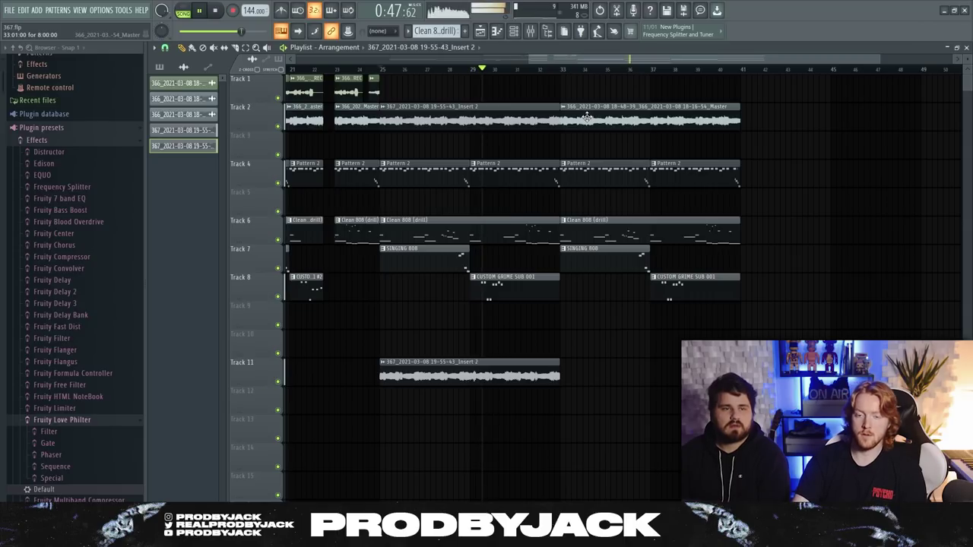
Step: Raise the Gross Beat volume envelope tension, then reset it
scroll(586, 115, left, 2)
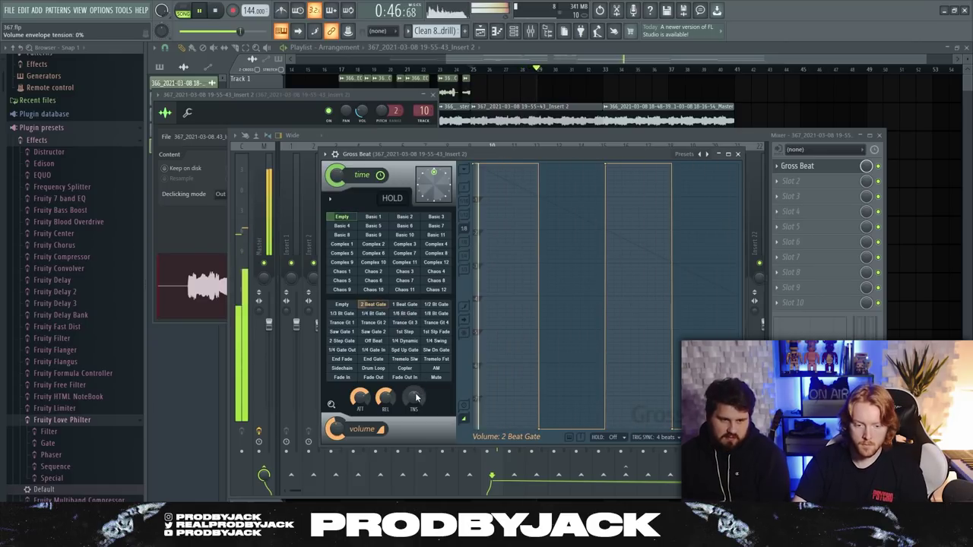
mouse_move(416, 397)
mouse_down()
mouse_move(416, 361)
mouse_move(417, 415)
mouse_up()
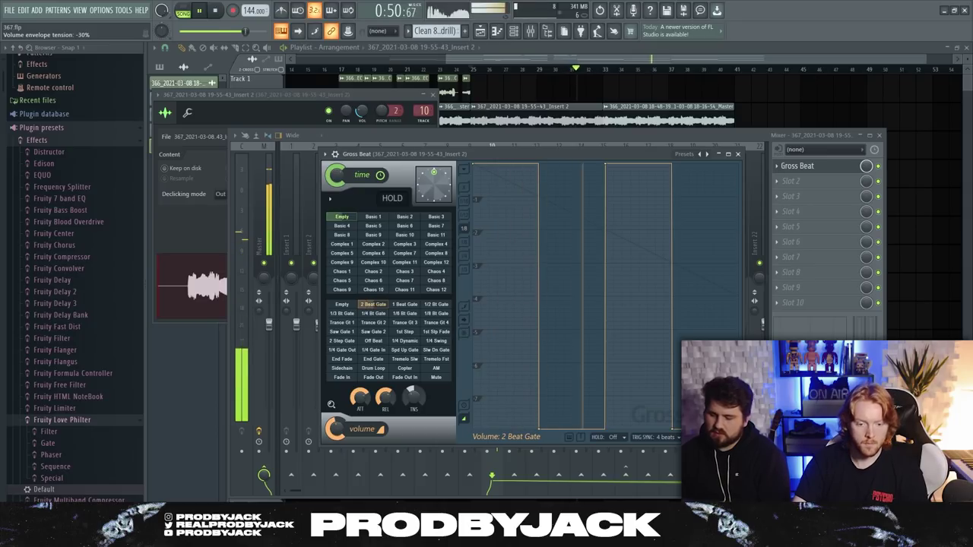
right_click(412, 395)
click(437, 371)
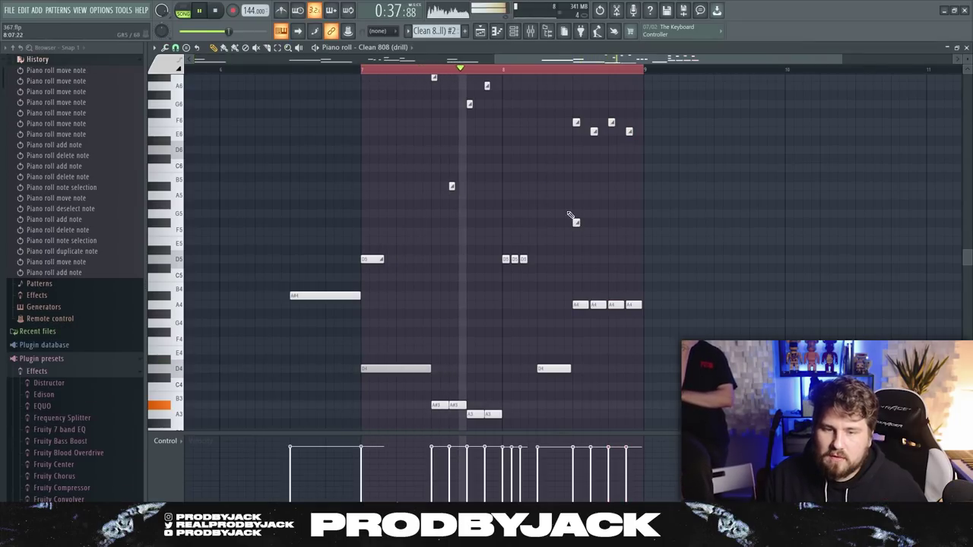
Step: Delete a stray high note from the Clean 808 (drill) melody and play it back
right_click(574, 220)
scroll(585, 212, up, 1)
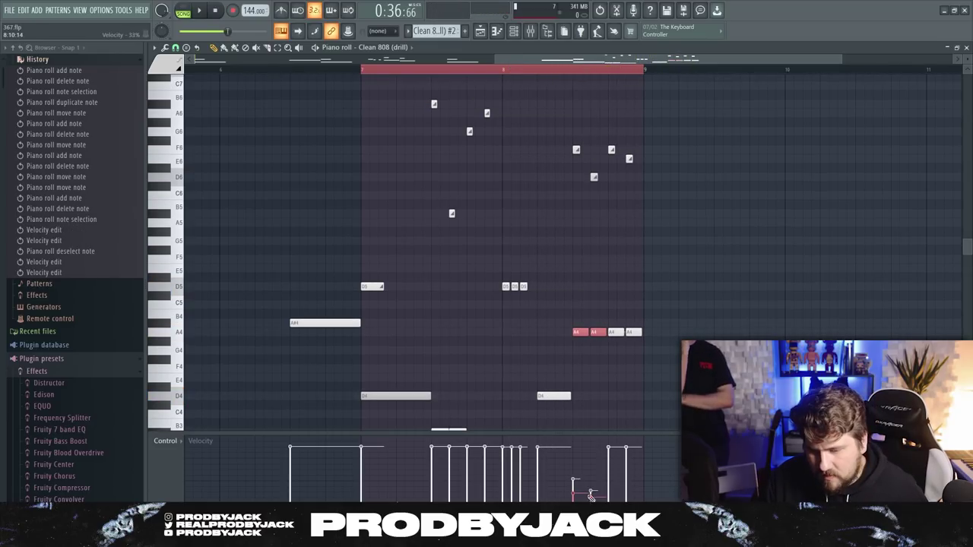
key(space)
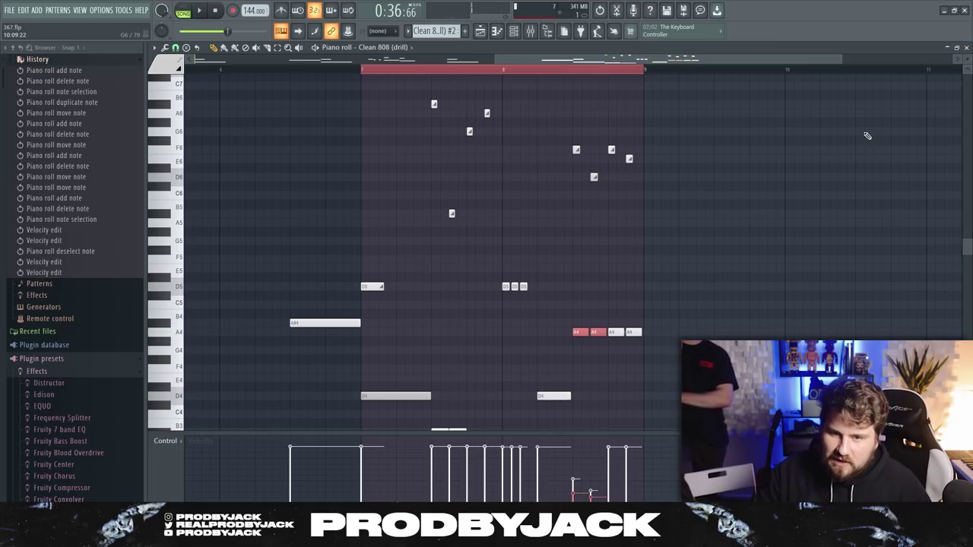
key(space)
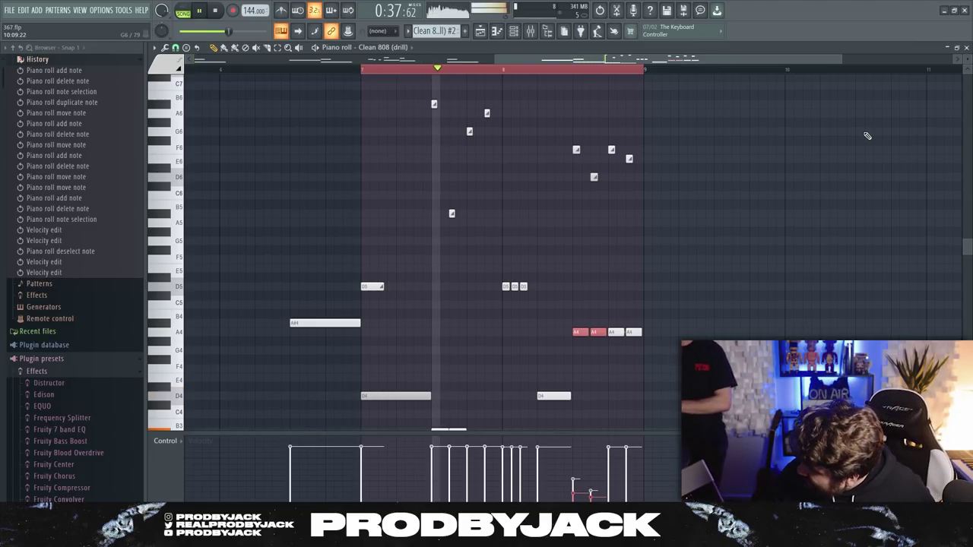